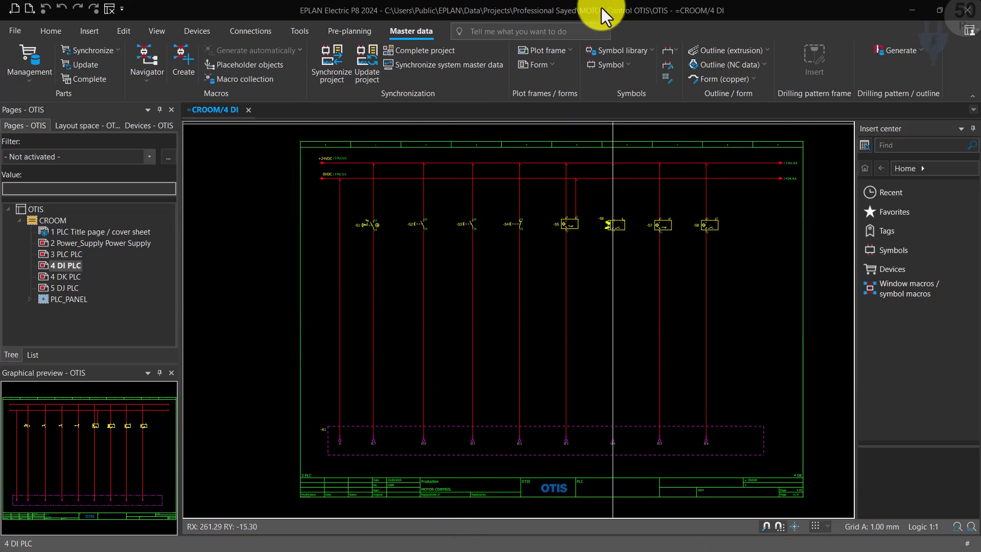
Step: Open the plot frame FN1_001-OTIS.fn1 for editing
click(543, 53)
click(546, 80)
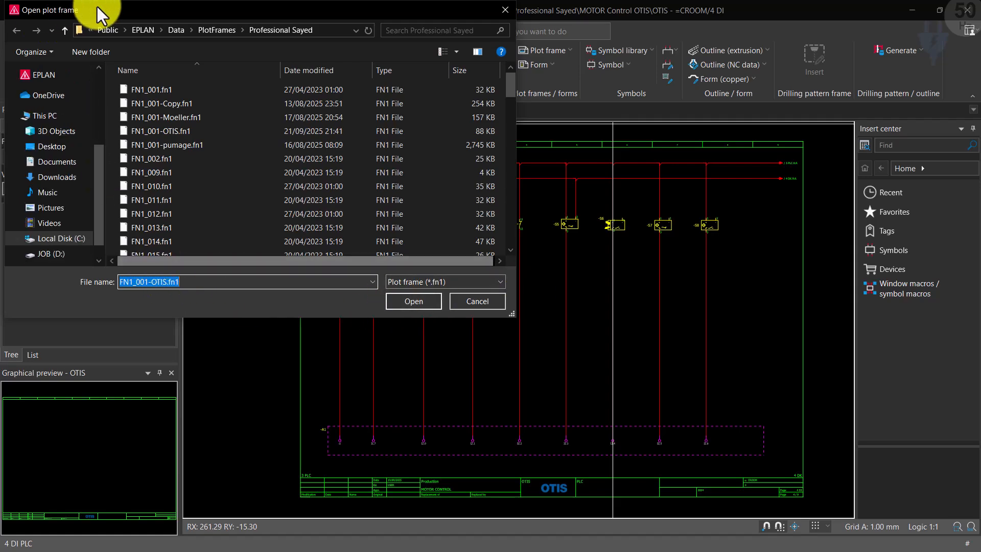
click(412, 302)
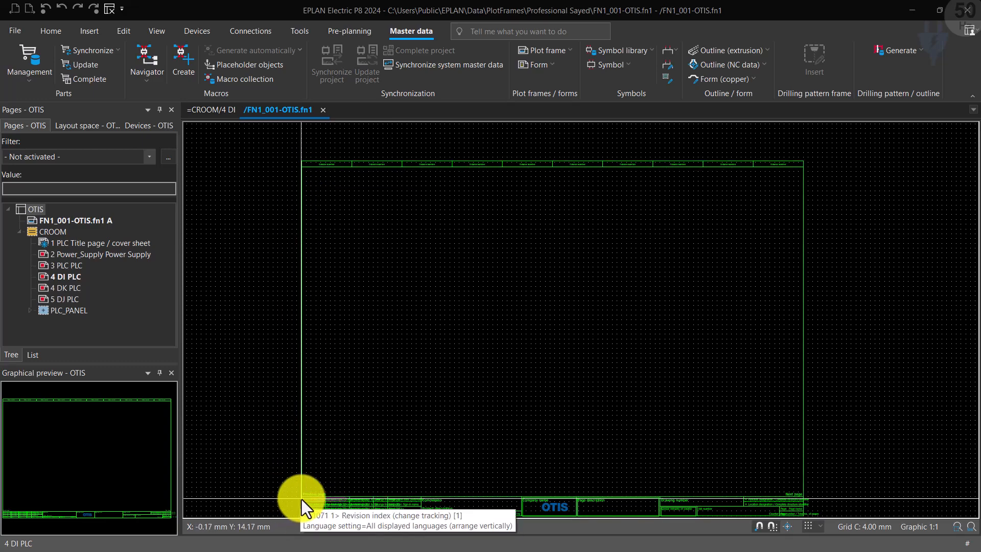
Step: Add a vertical linear dimension outside the frame's left edge, from below the column header row to the top of the title block
click(88, 30)
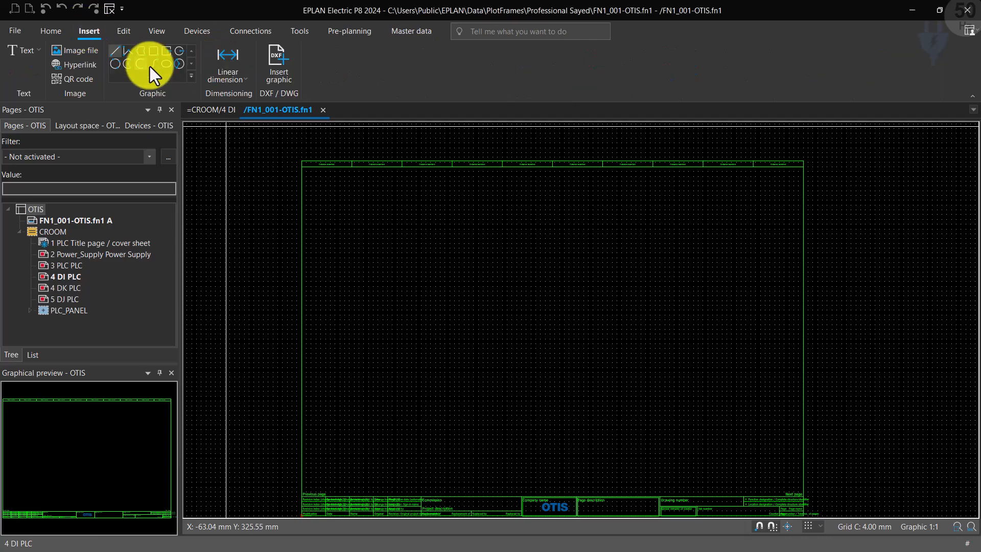
click(233, 62)
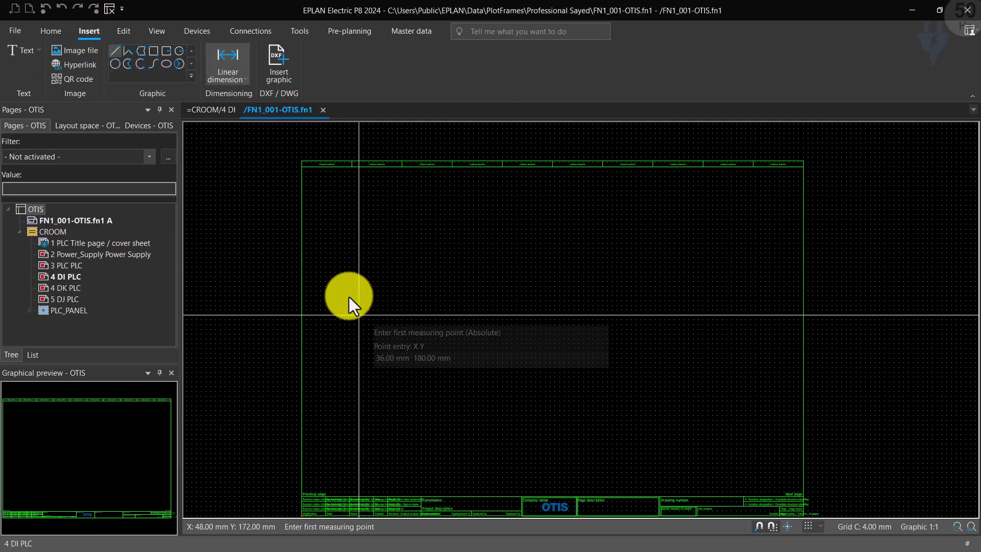
click(301, 166)
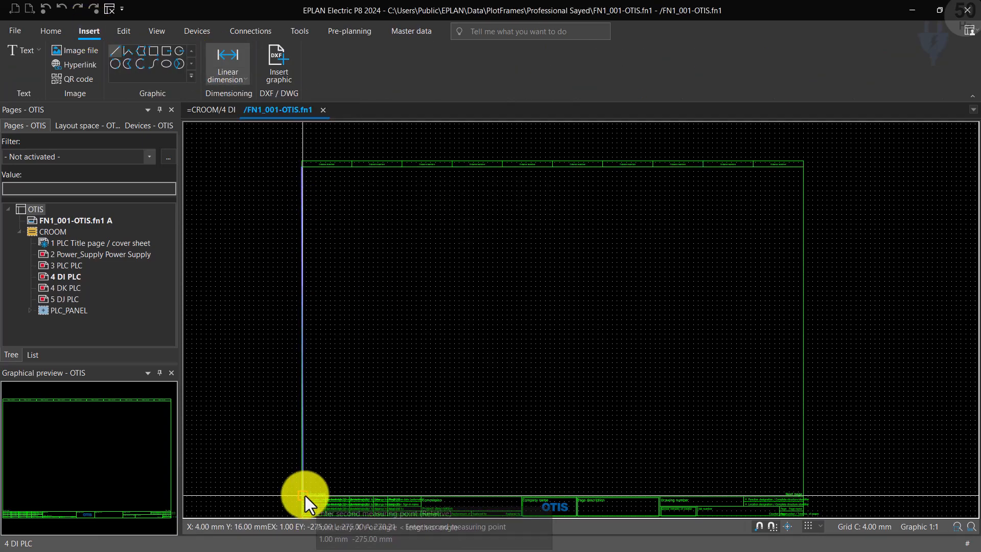
click(306, 496)
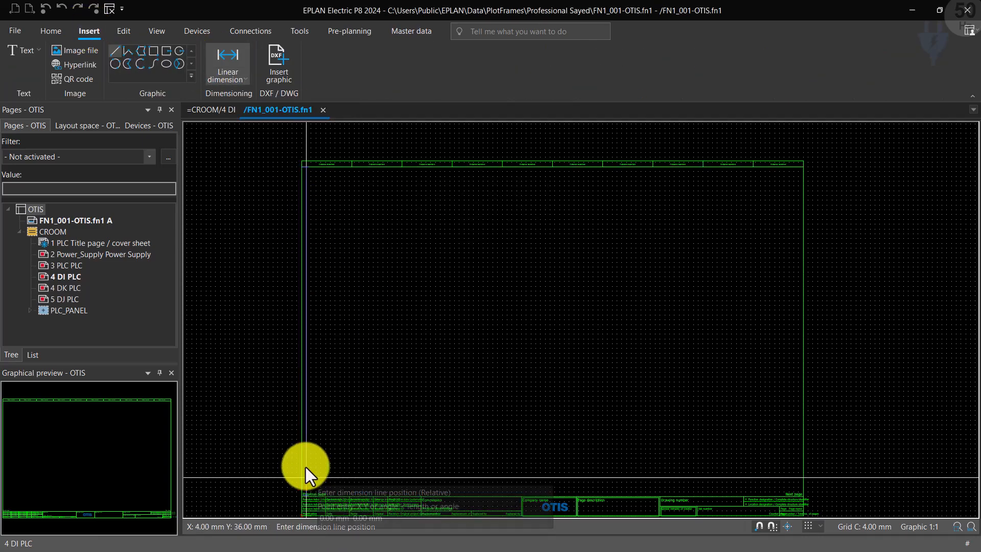
click(280, 476)
scroll(247, 336, up, 3)
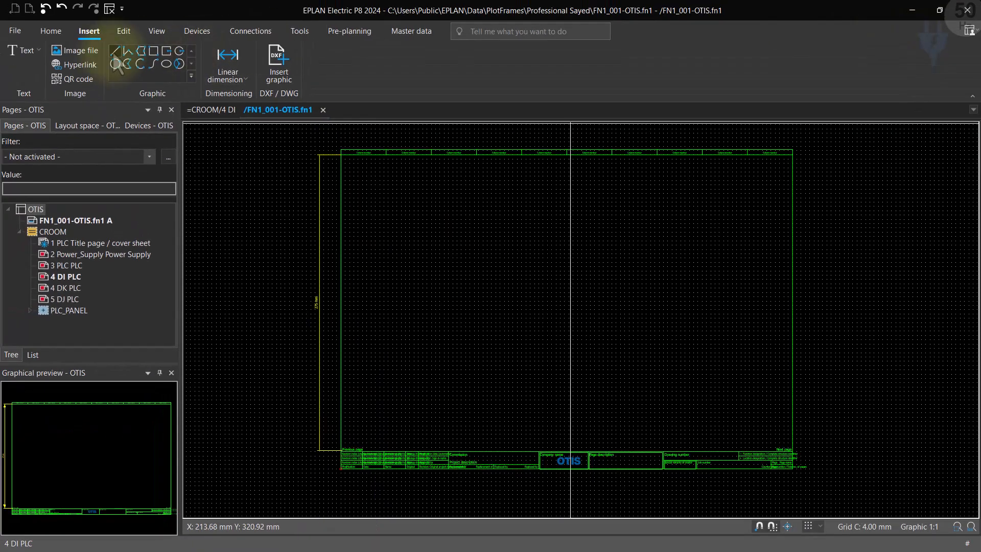
Step: Draw a vertical line about 276 mm long, about 8 mm inside the frame's left edge, from the column header row to the title block
click(115, 51)
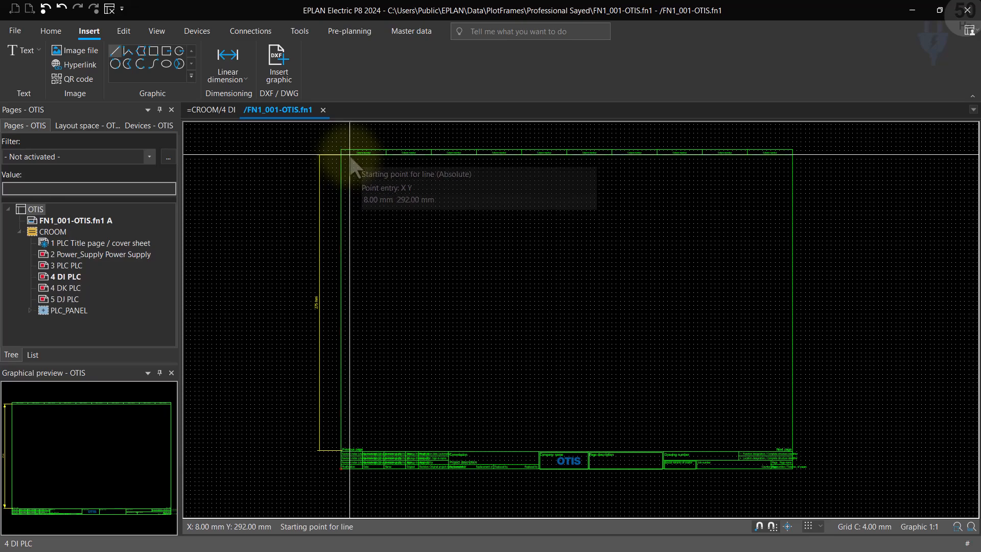
scroll(352, 166, up, 2)
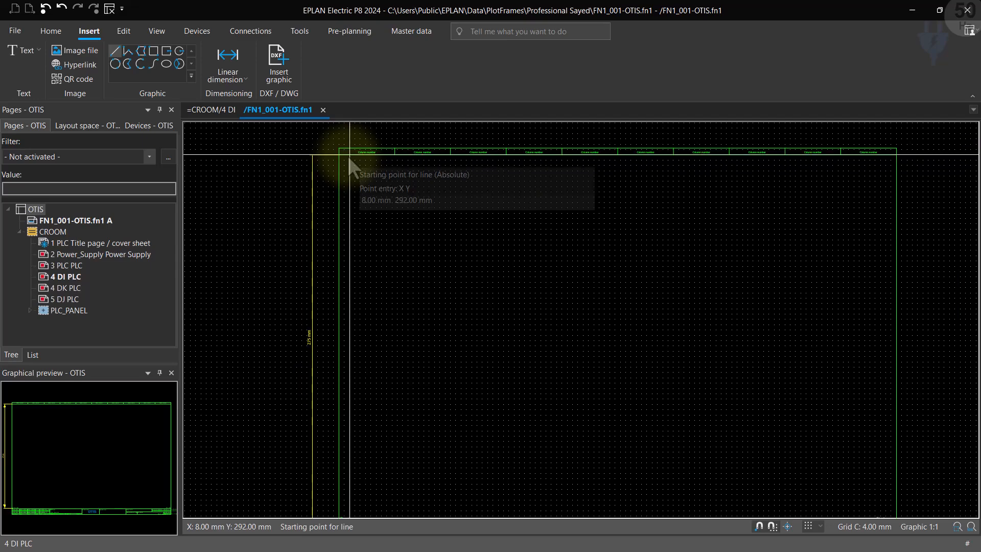
scroll(349, 163, down, 2)
click(349, 155)
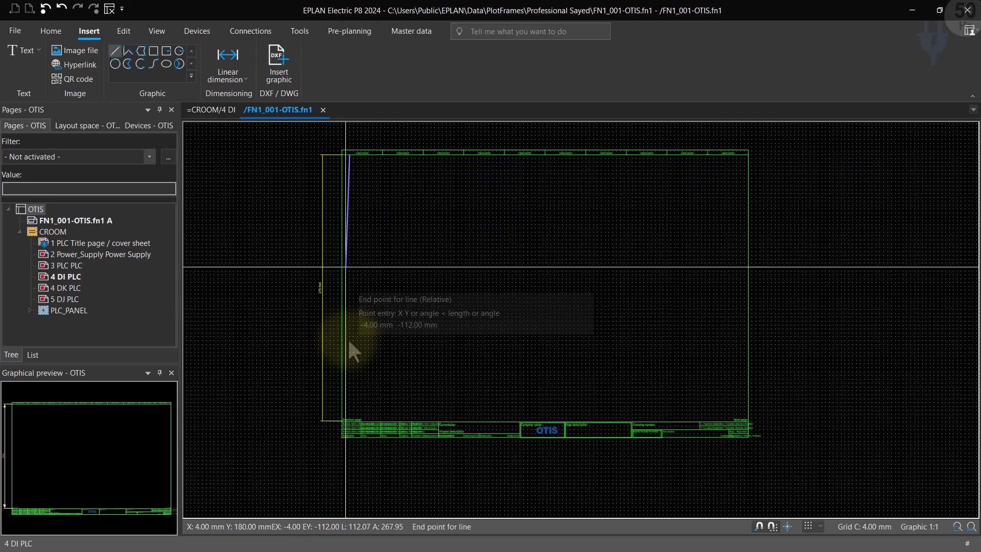
click(349, 422)
key(Escape)
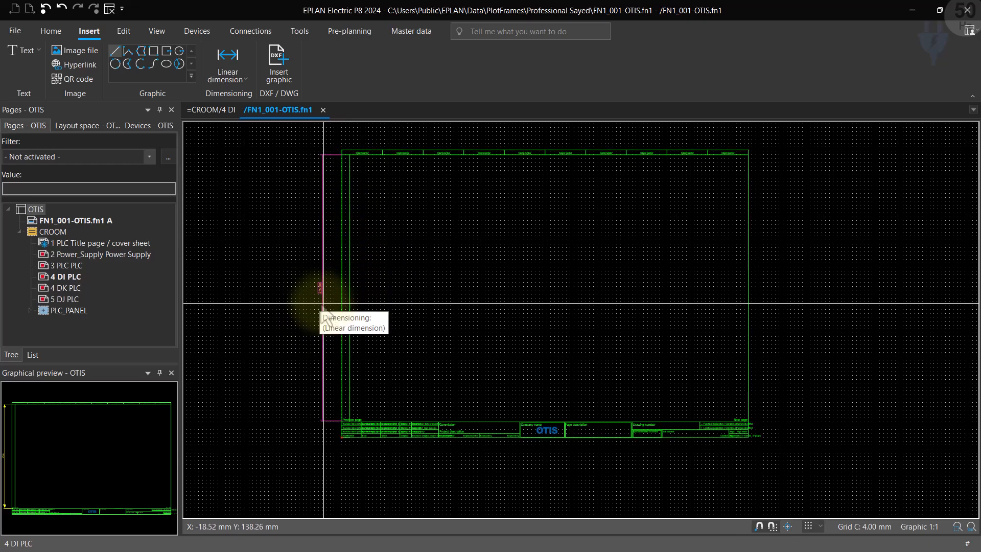
scroll(313, 302, up, 2)
scroll(309, 299, up, 1)
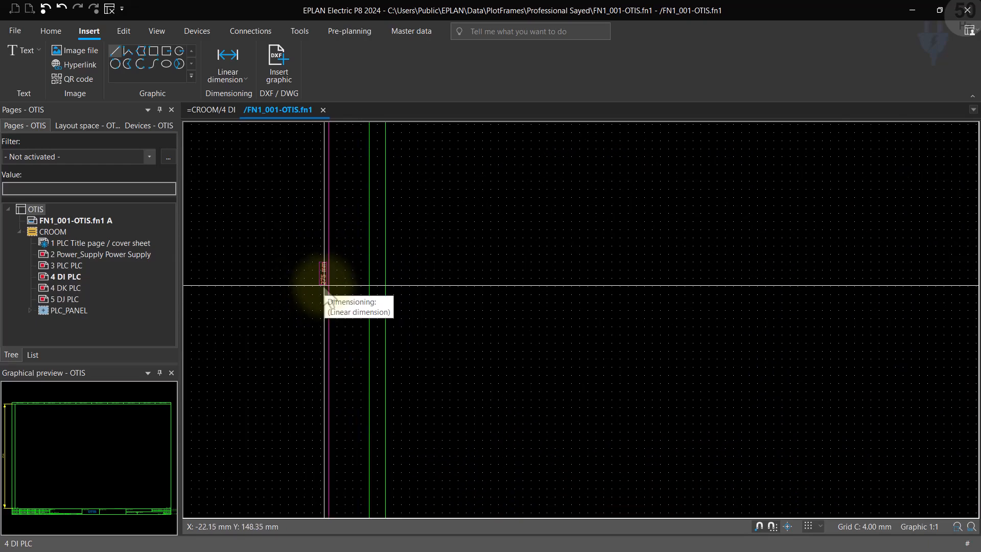
scroll(455, 376, down, 4)
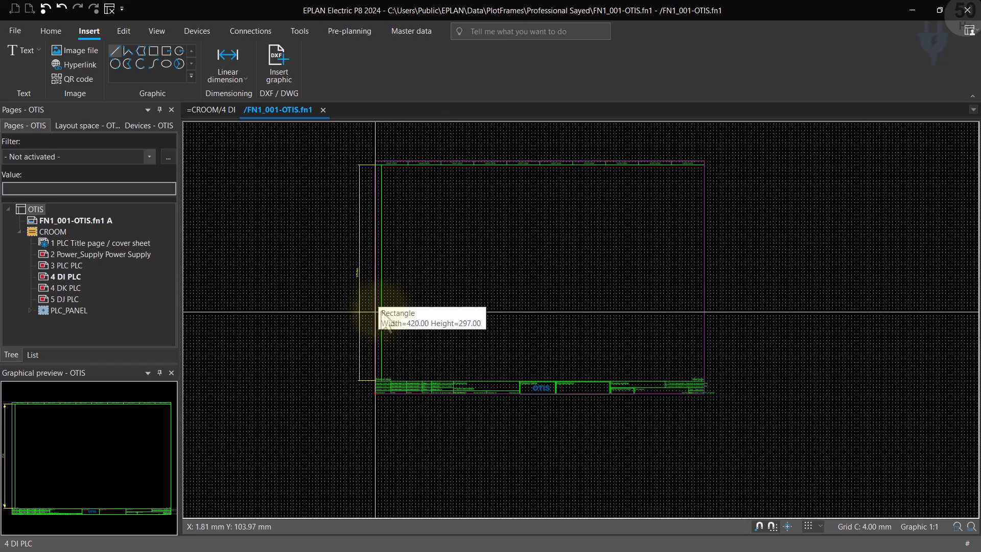
scroll(360, 232, up, 3)
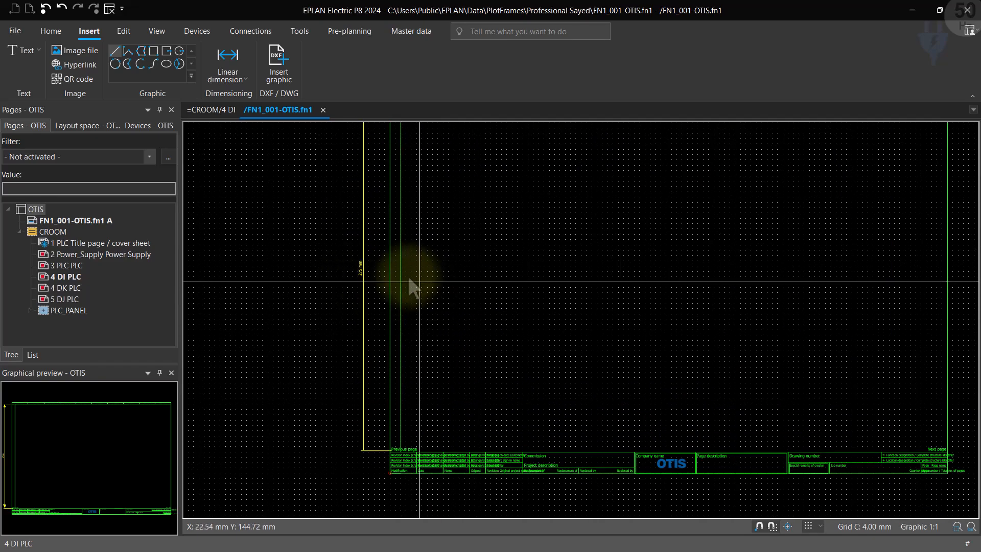
scroll(364, 240, down, 3)
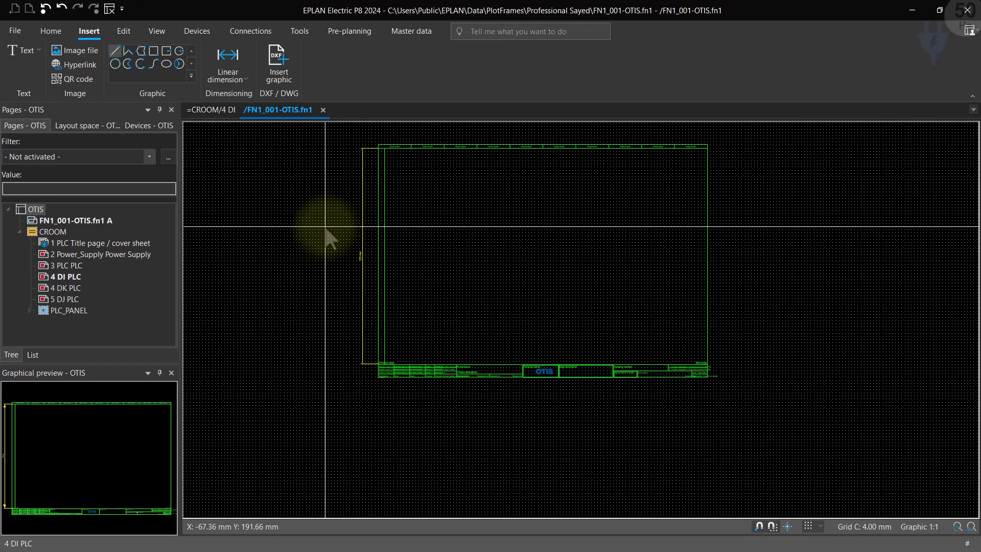
Step: Open the plot frame properties of FN1_001-OTIS and examine the number of rows and the row settings
right_click(75, 221)
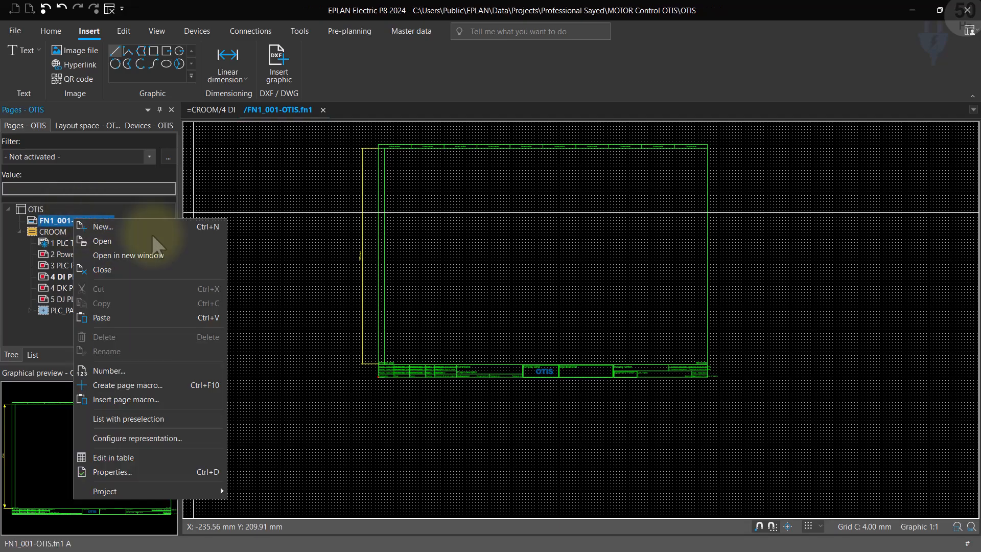
click(95, 469)
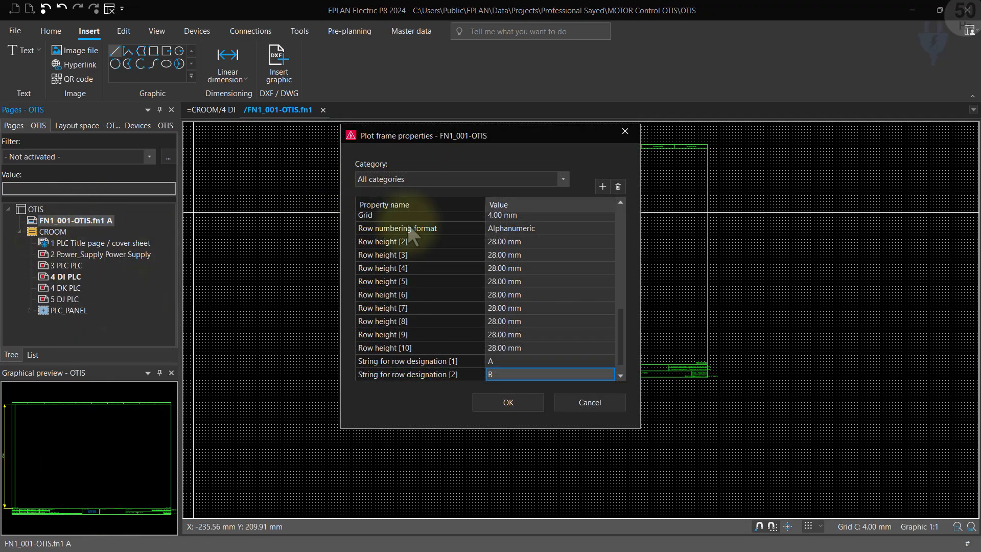
scroll(511, 243, up, 5)
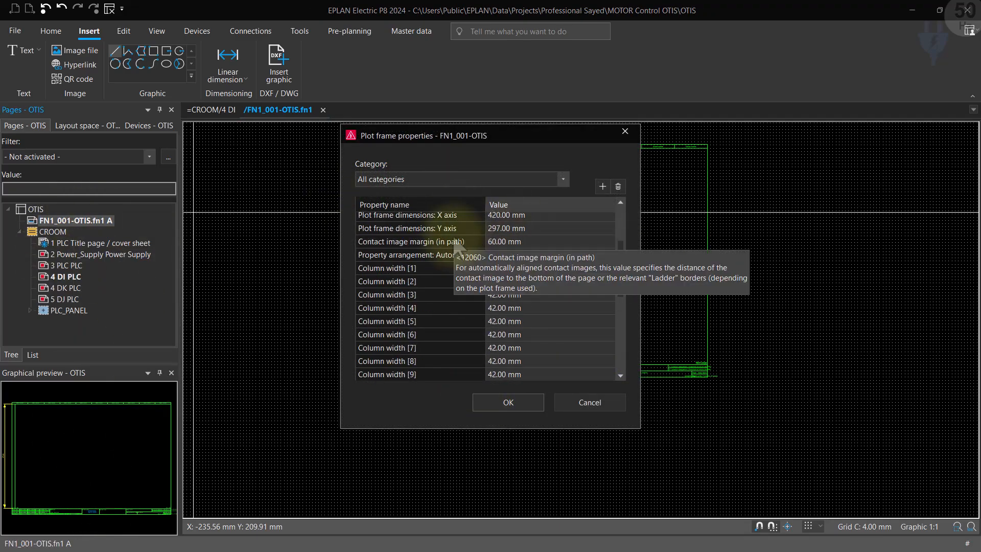
scroll(449, 230, up, 3)
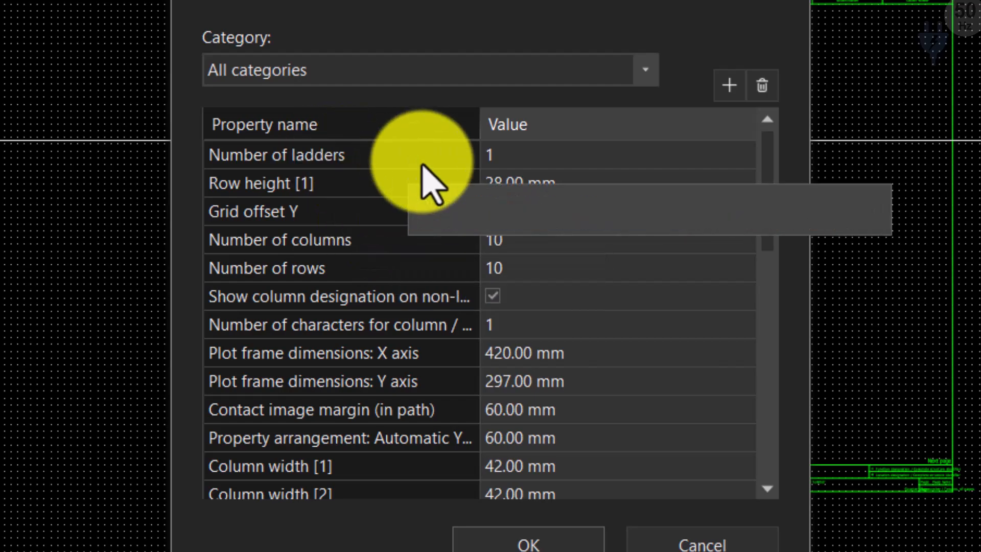
click(505, 275)
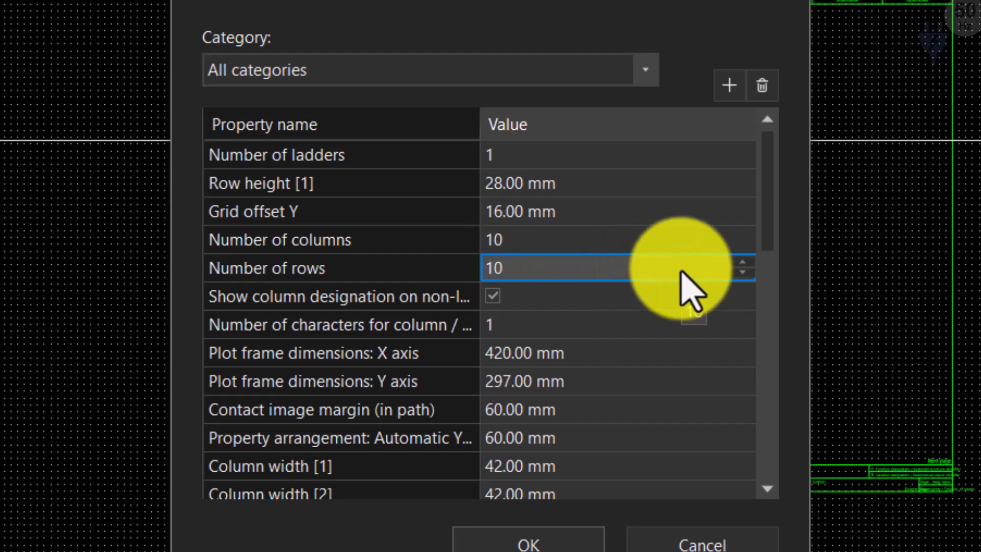
scroll(715, 337, down, 1)
scroll(565, 171, up, 1)
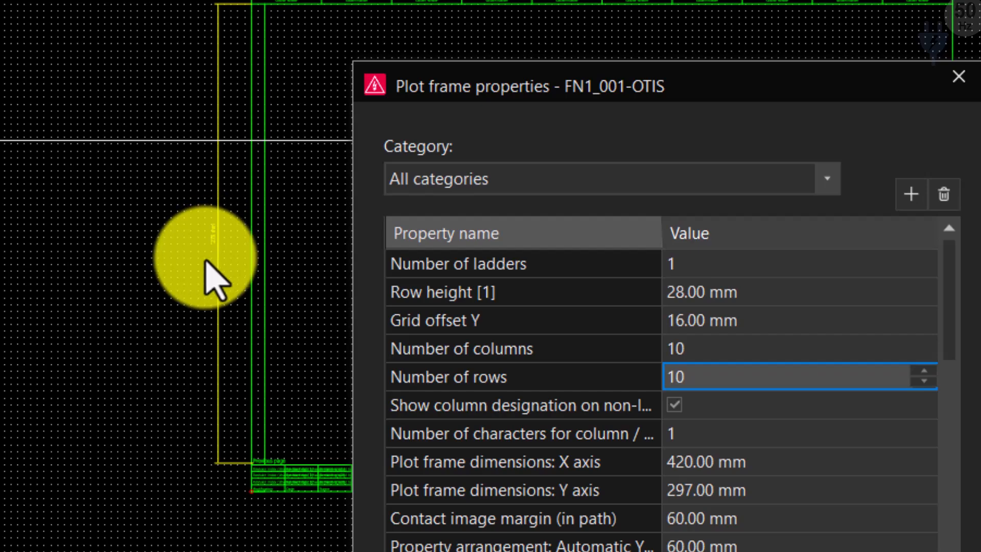
drag(709, 94, 608, 0)
Step: Set Row height [2], [3], [4] and [5] of the plot frame to 27.5 mm each
scroll(664, 393, down, 3)
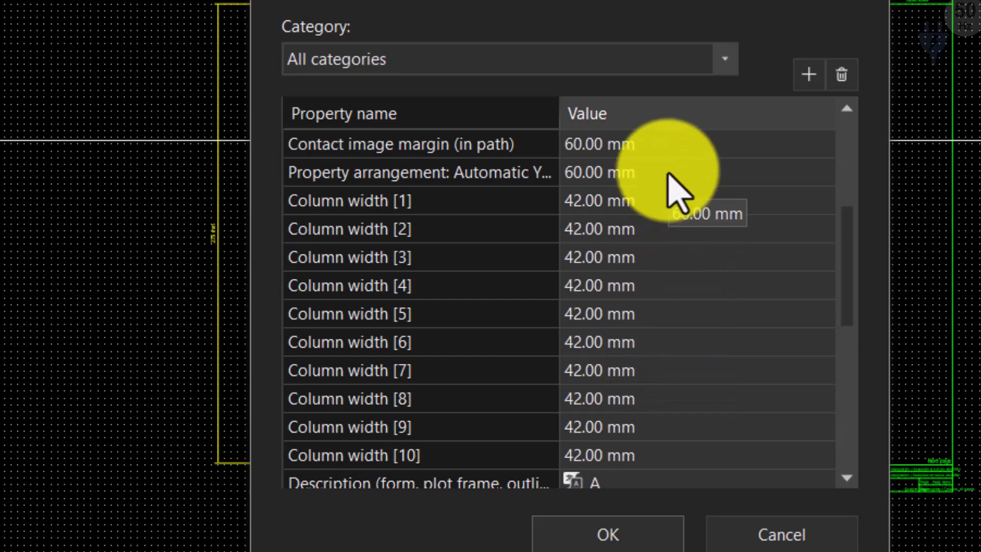
scroll(638, 230, down, 4)
click(655, 230)
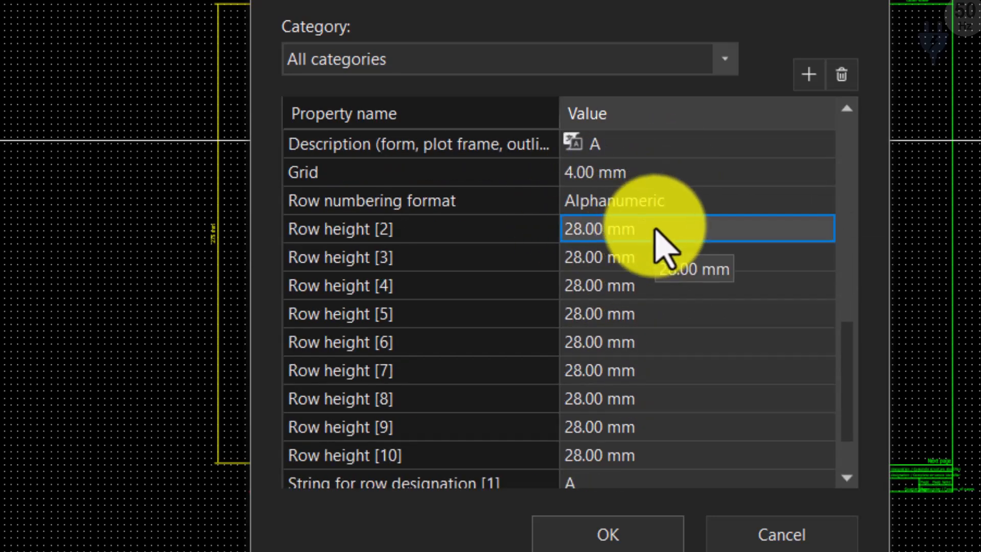
text(27.5)
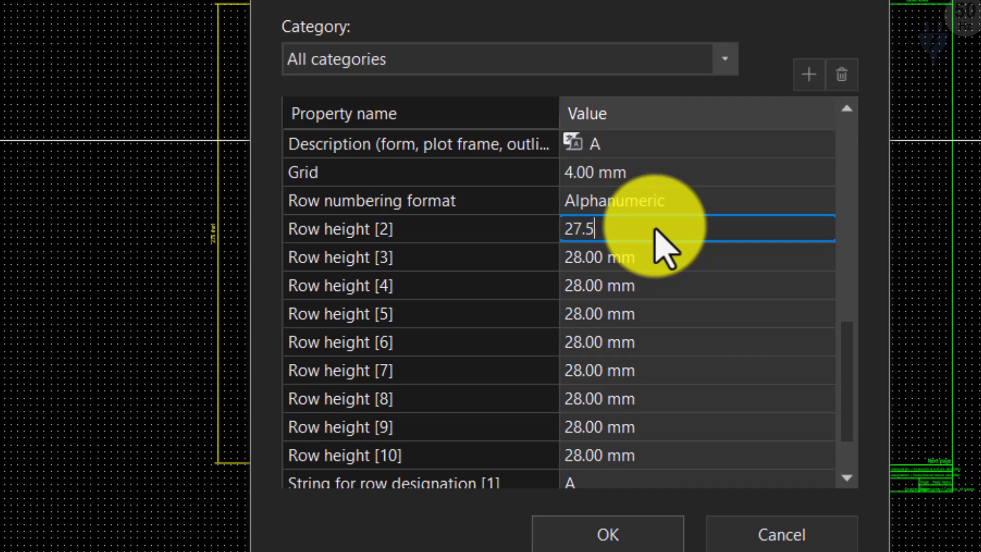
key(Return)
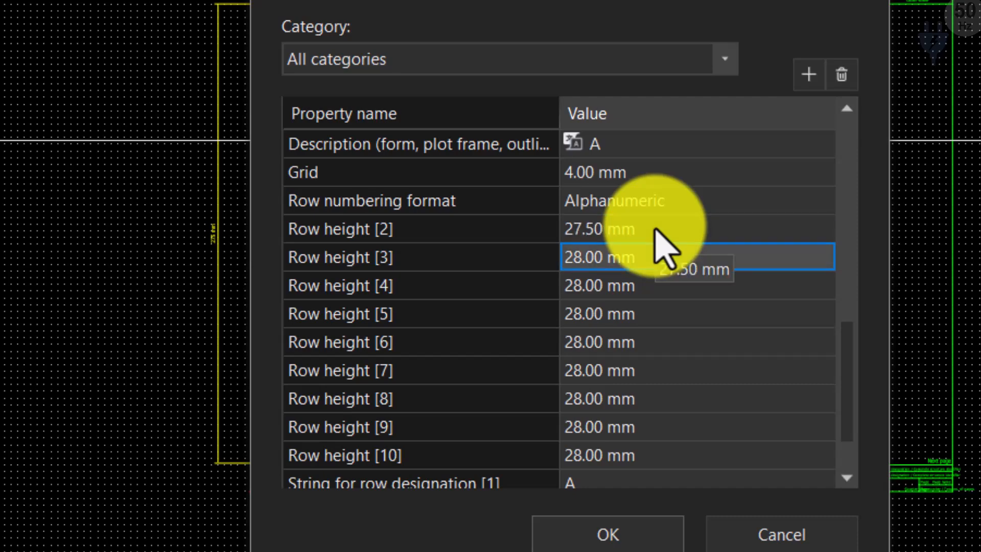
text(27.)
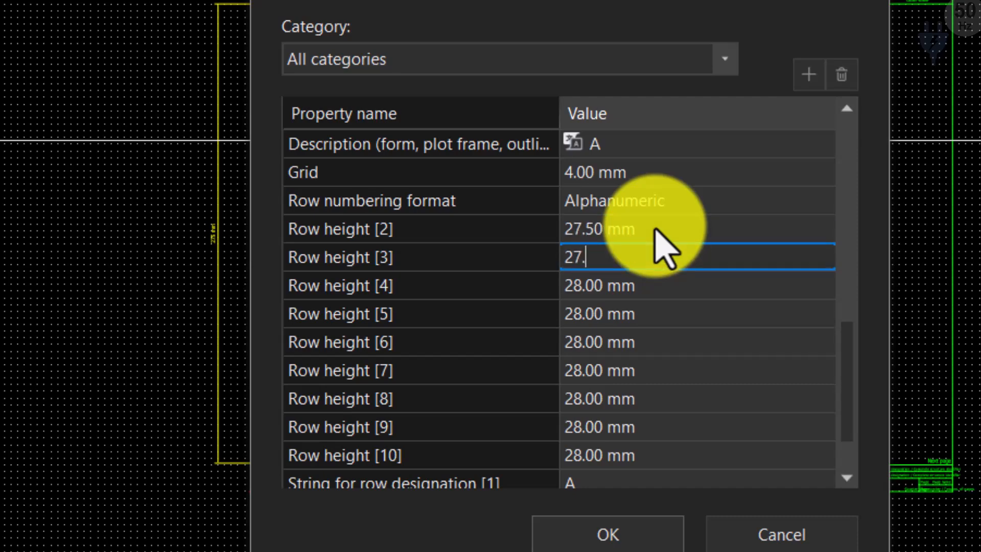
text(5)
key(Return)
text(2)
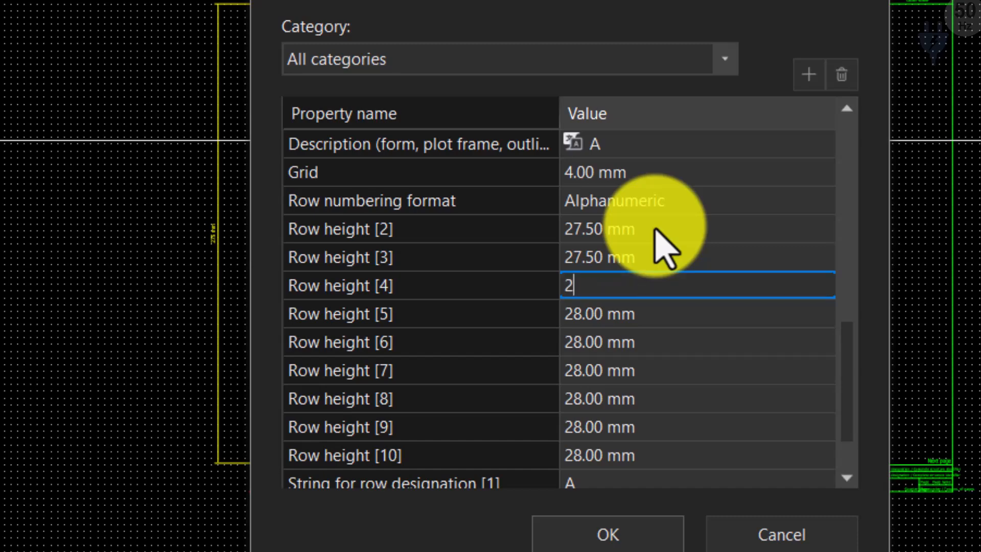
text(7.5)
key(Return)
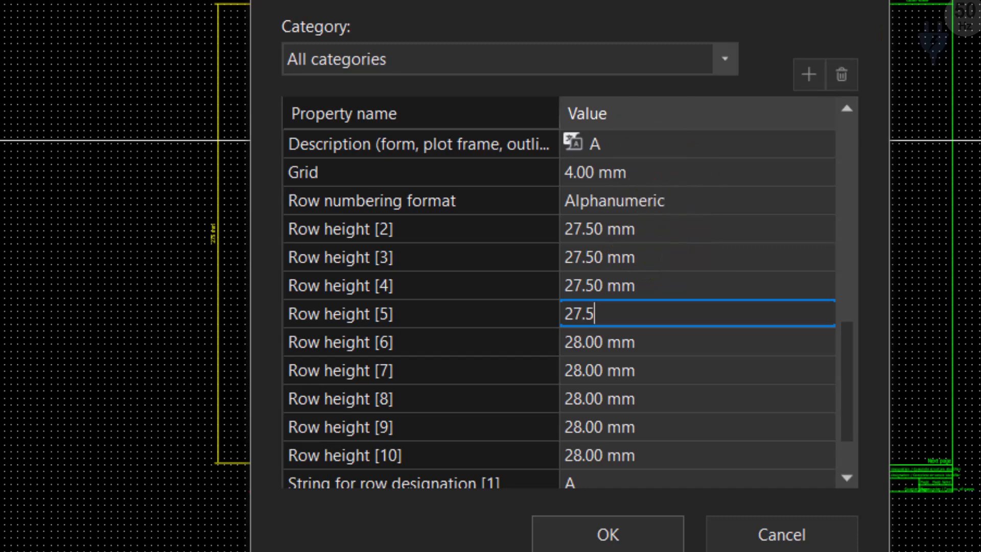
key(Return)
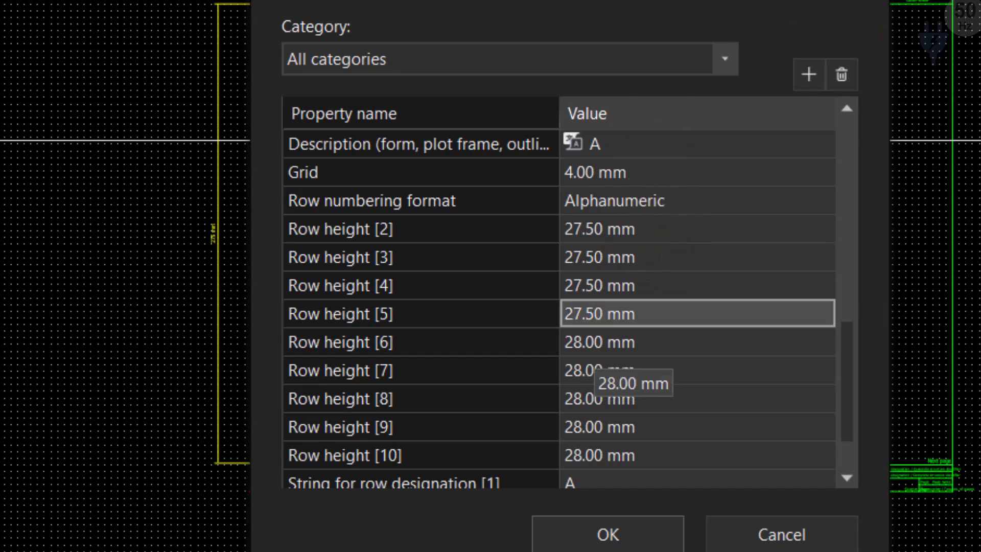
Step: Set Row height [6], [7] and [8] of the plot frame to 27.5 mm each
click(720, 328)
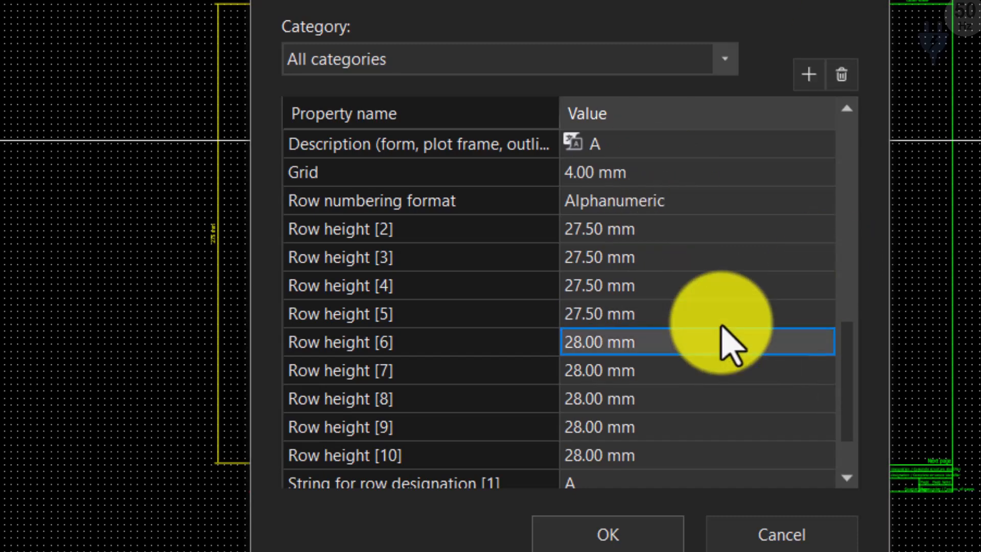
text(27.5)
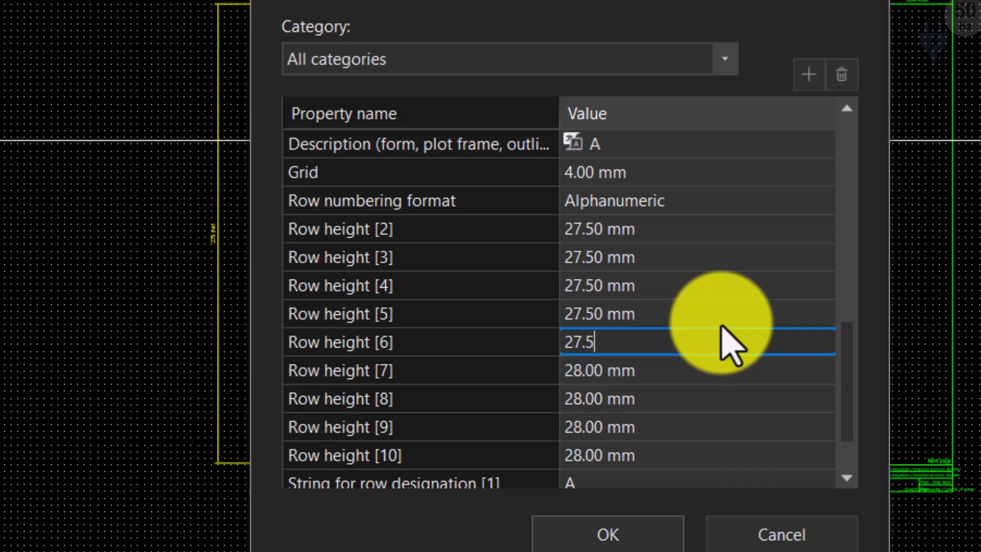
key(Return)
text(27)
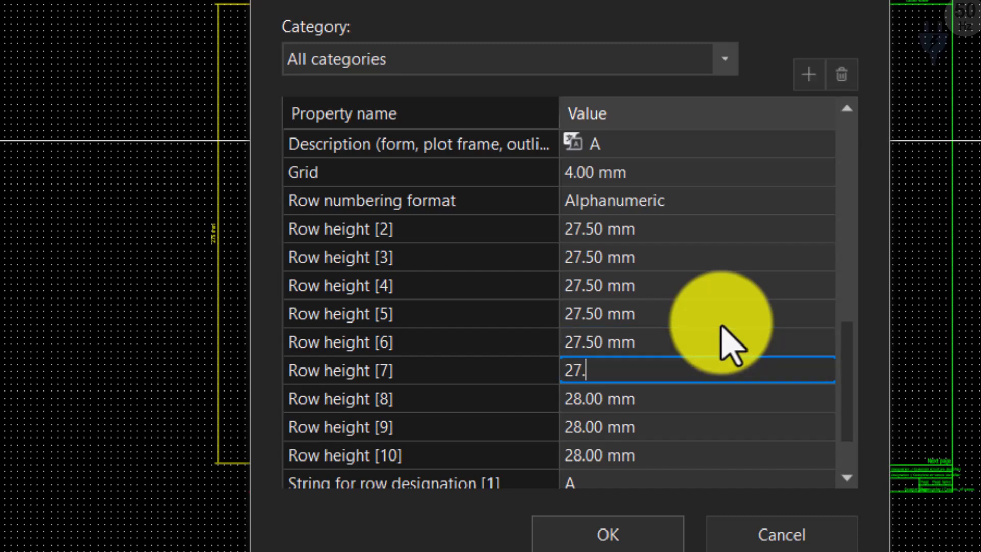
text(.5)
key(Return)
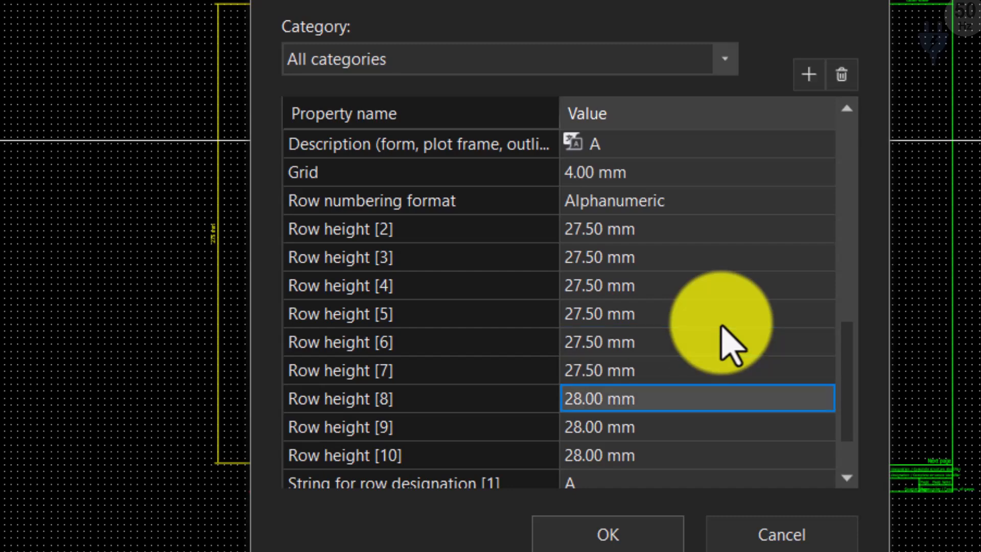
text(27.5)
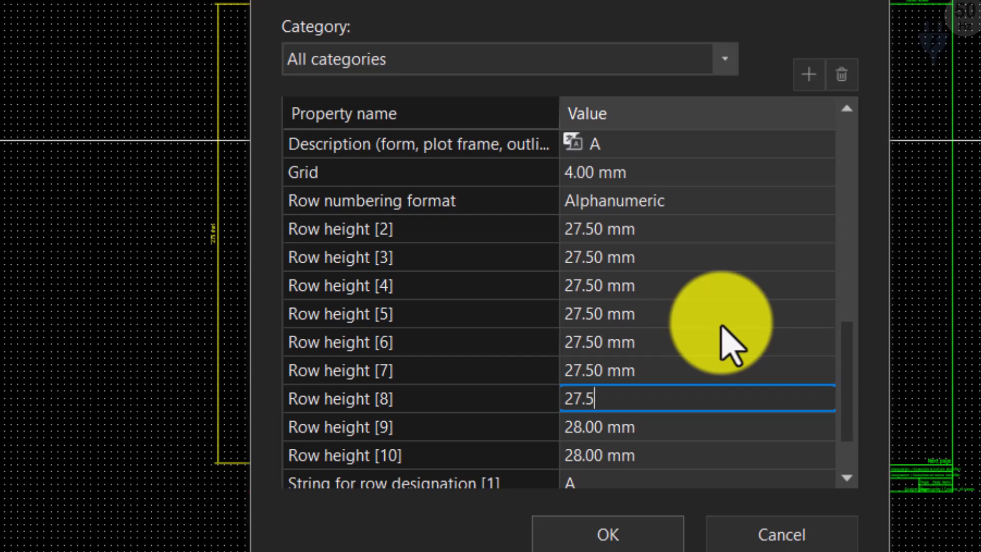
key(Return)
Step: Set Row height [9] and [10] of the plot frame to 27.5 mm each
text(27)
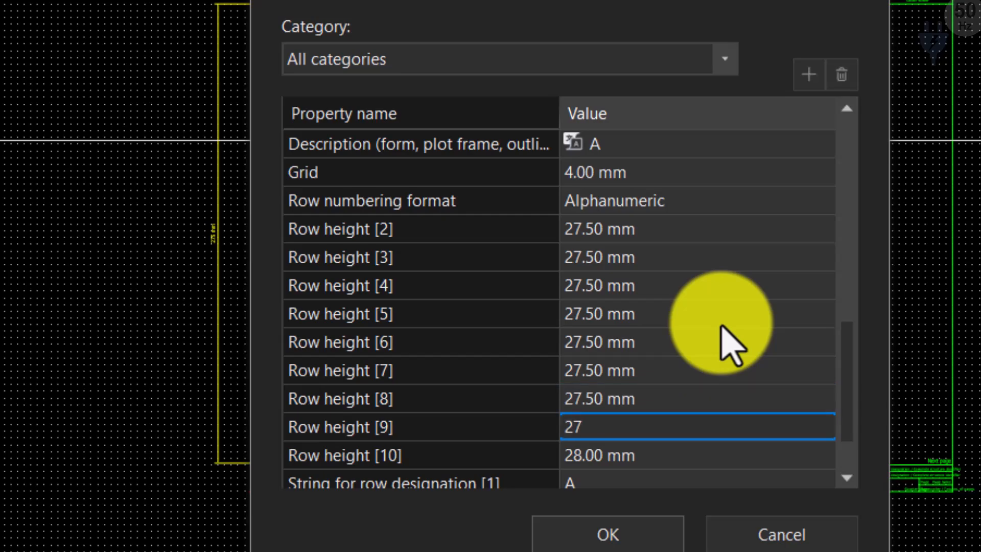
text(.5)
key(Return)
text(27.5)
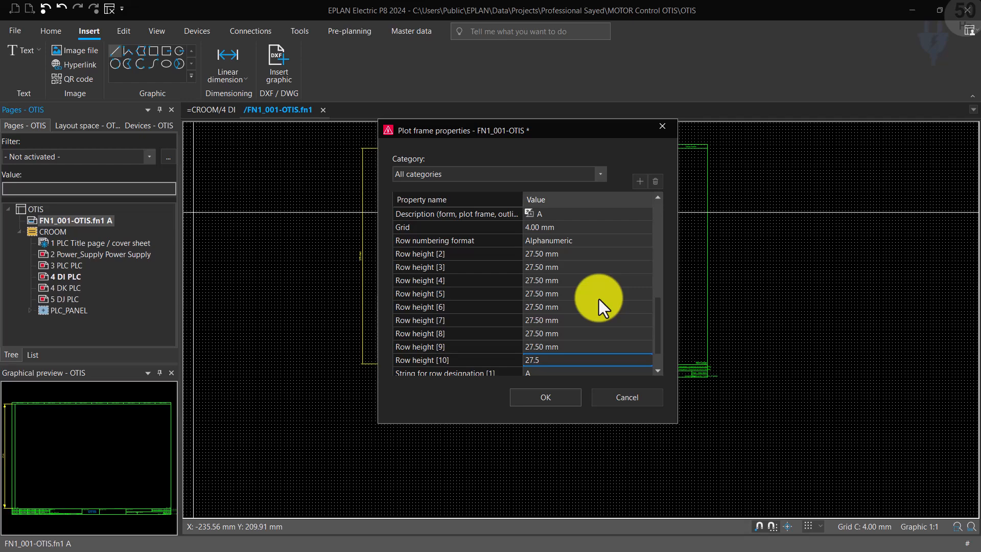
key(Return)
Step: Select the Row height [1] value and apply the plot frame properties
scroll(610, 294, up, 5)
scroll(609, 293, up, 1)
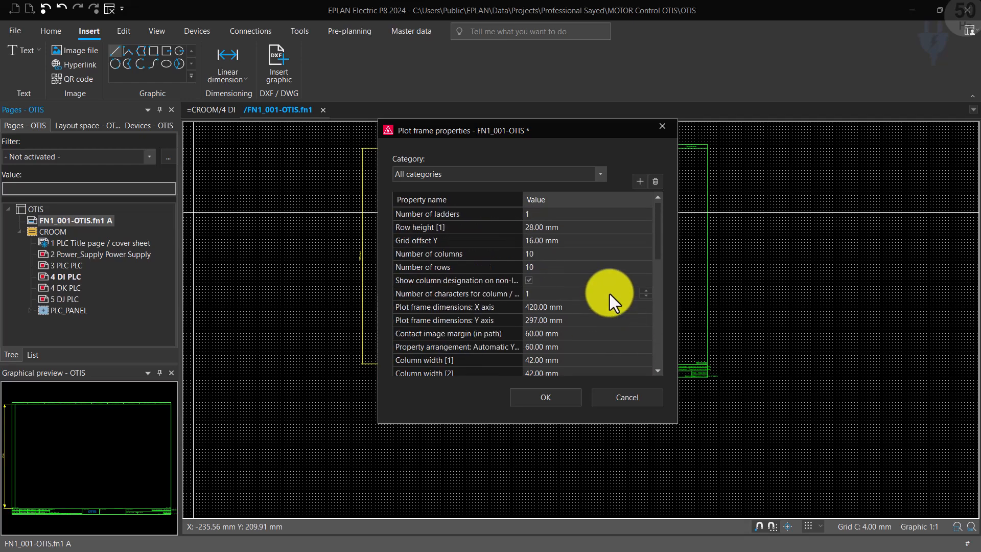
click(558, 229)
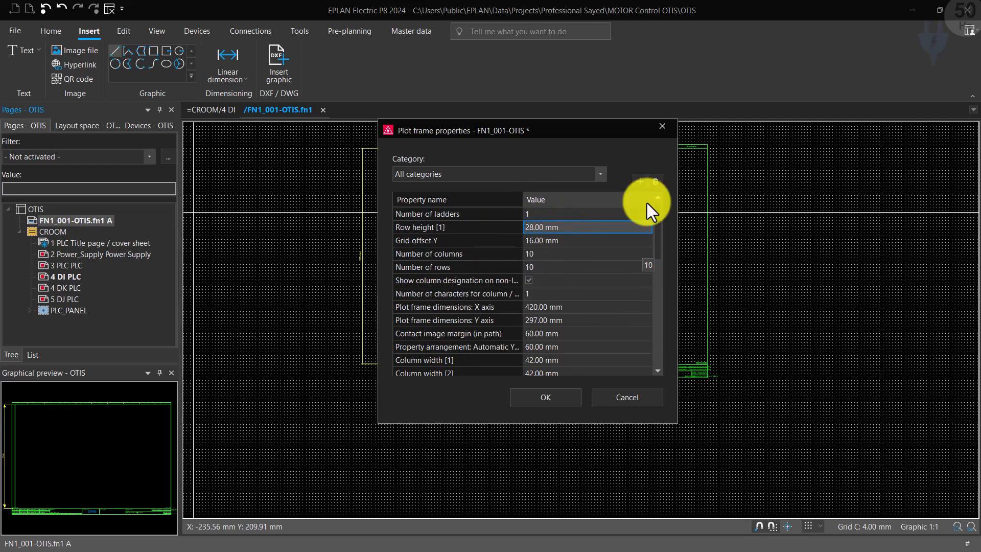
key(Return)
Step: Examine the path grid along the row designation column, hiding the paths once and displaying them again
click(126, 30)
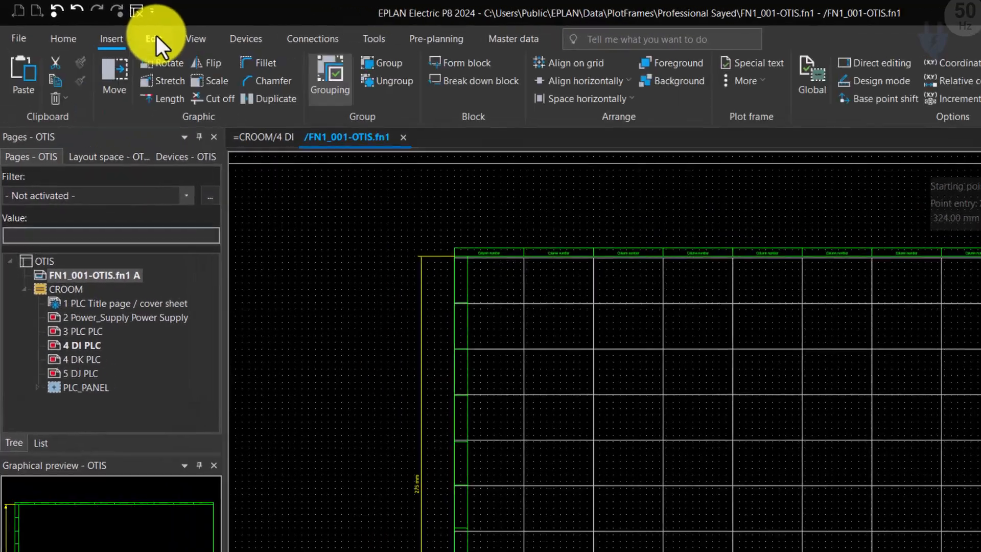
click(156, 31)
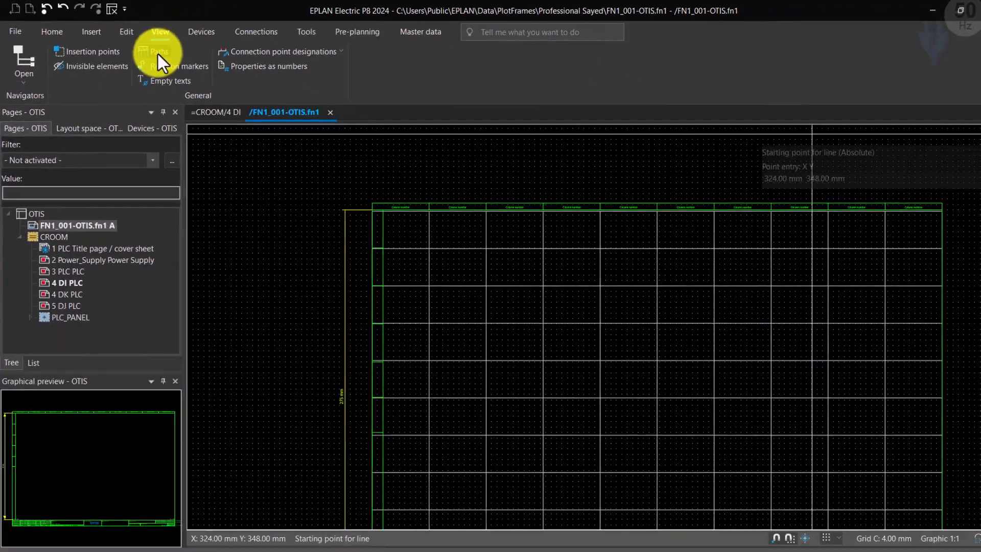
click(292, 100)
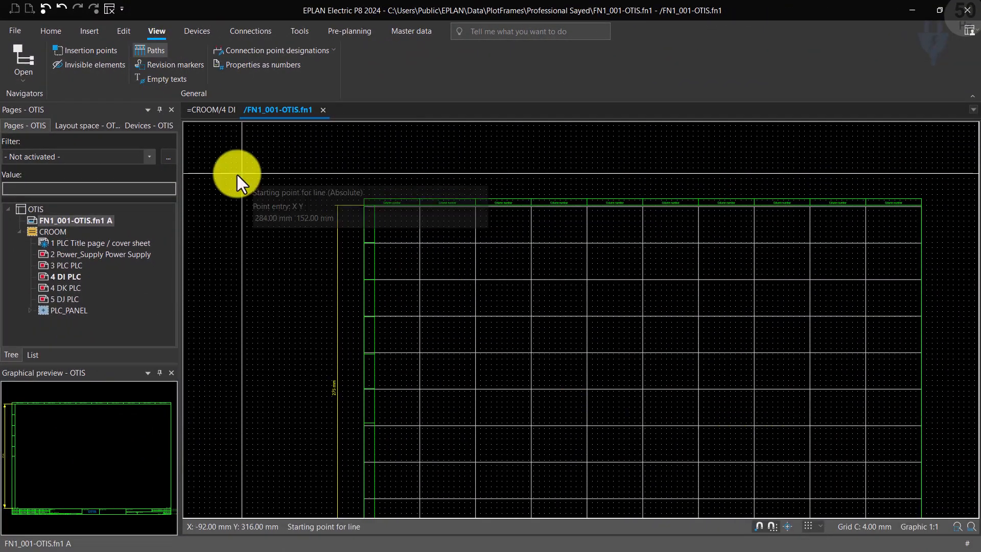
scroll(240, 171, down, 2)
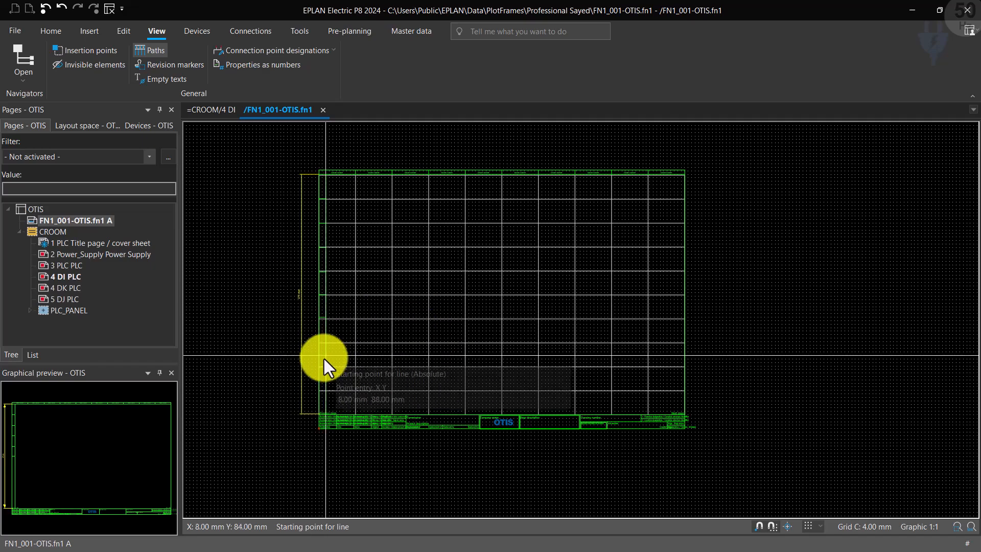
scroll(324, 359, up, 1)
scroll(345, 265, up, 1)
scroll(345, 263, down, 1)
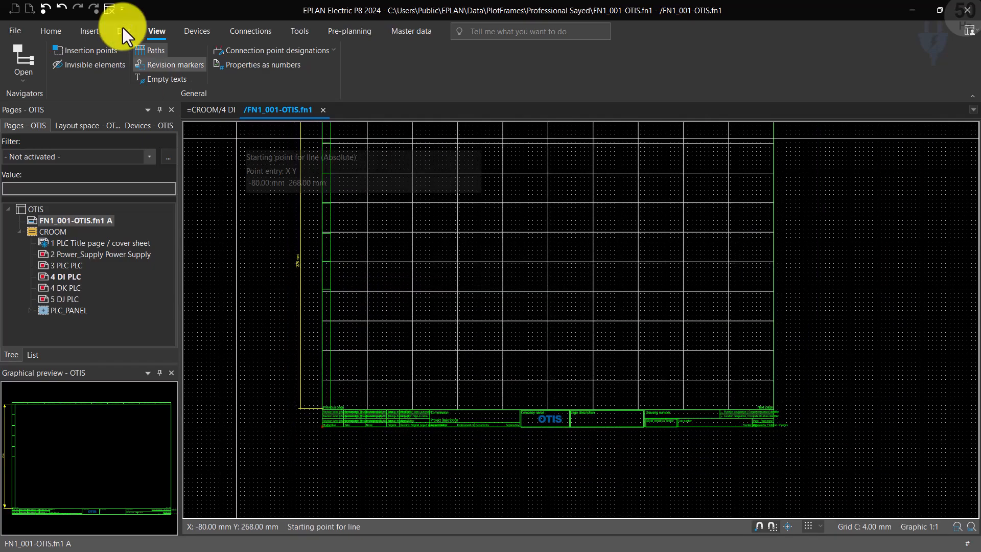
click(147, 51)
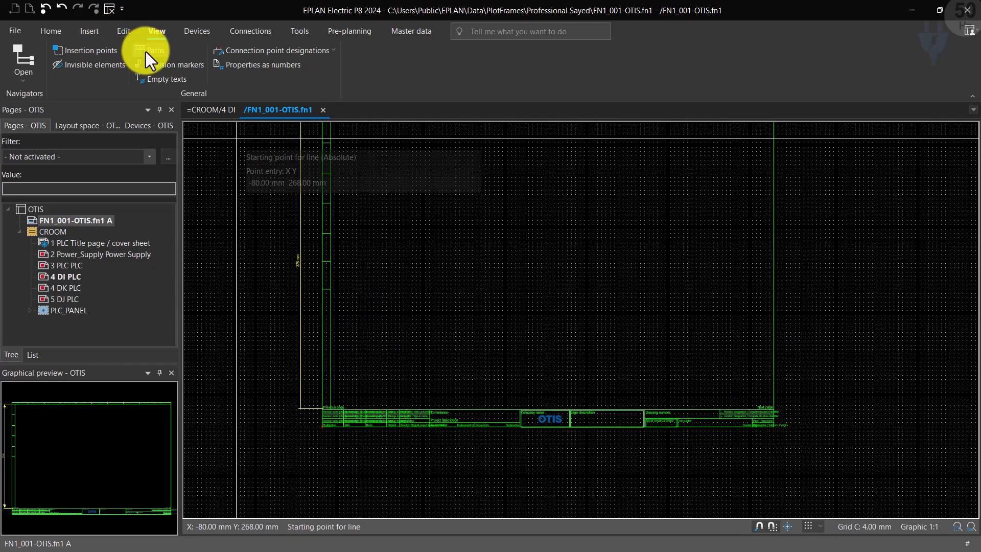
click(146, 51)
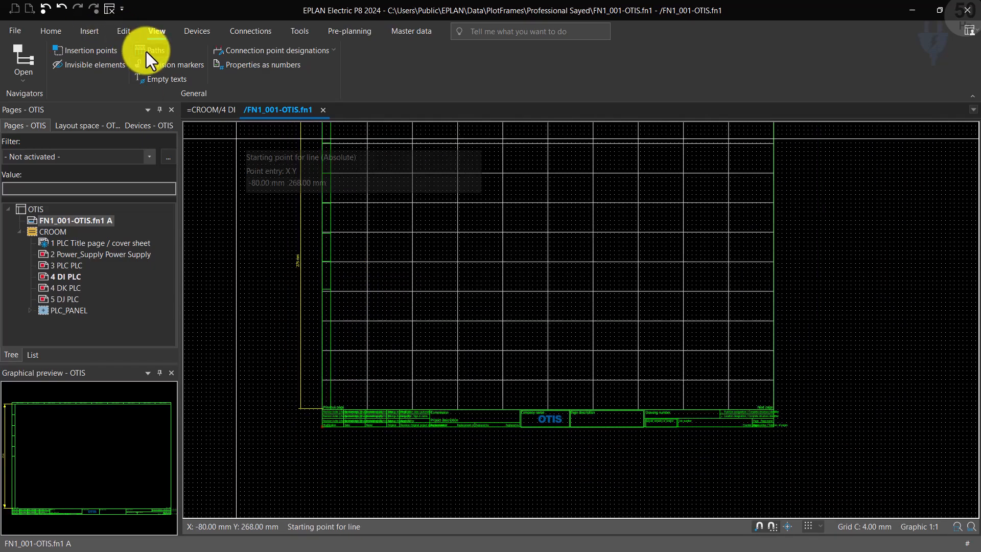
Step: Draw three horizontal divider lines about 8 mm long across the row designation column, at the three lowest path lines above the title block
click(331, 324)
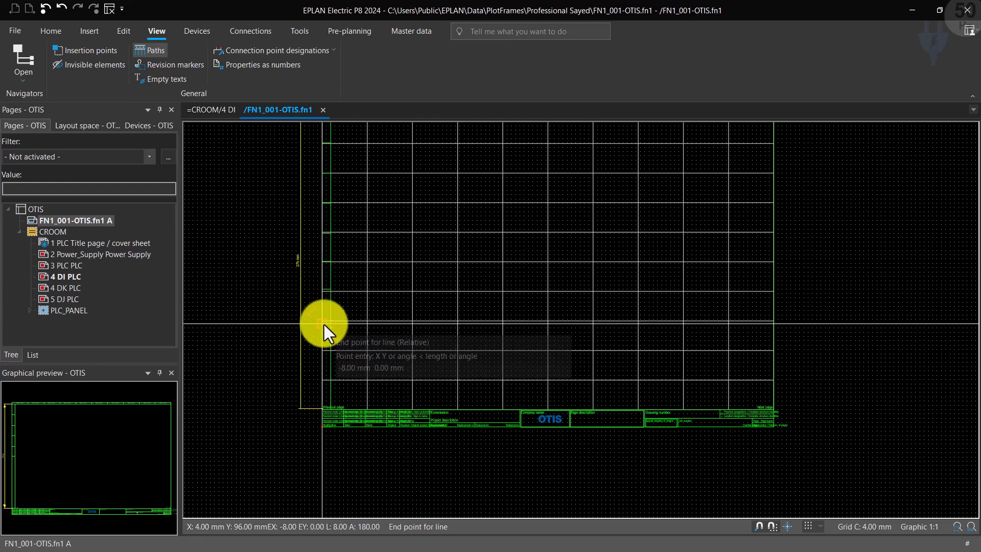
click(323, 327)
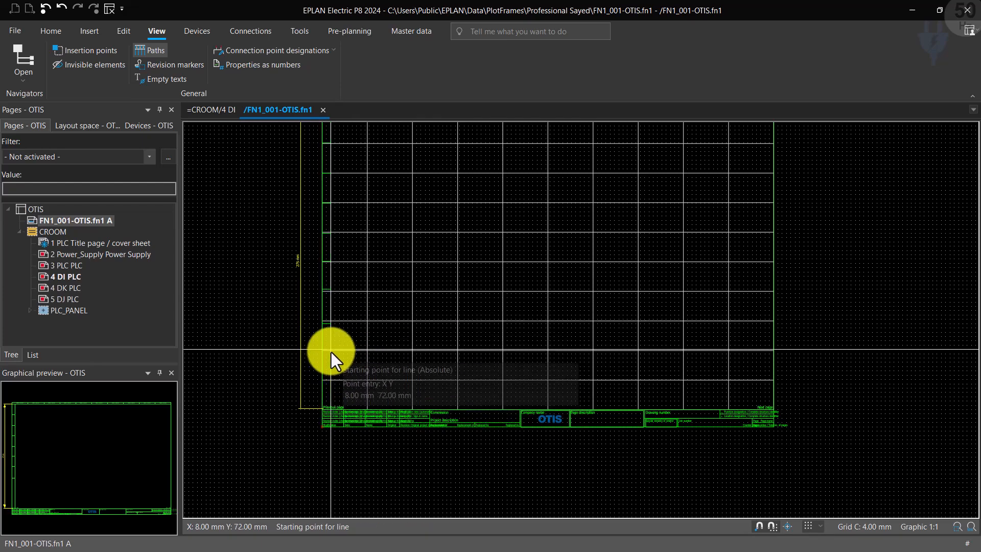
click(330, 352)
click(323, 350)
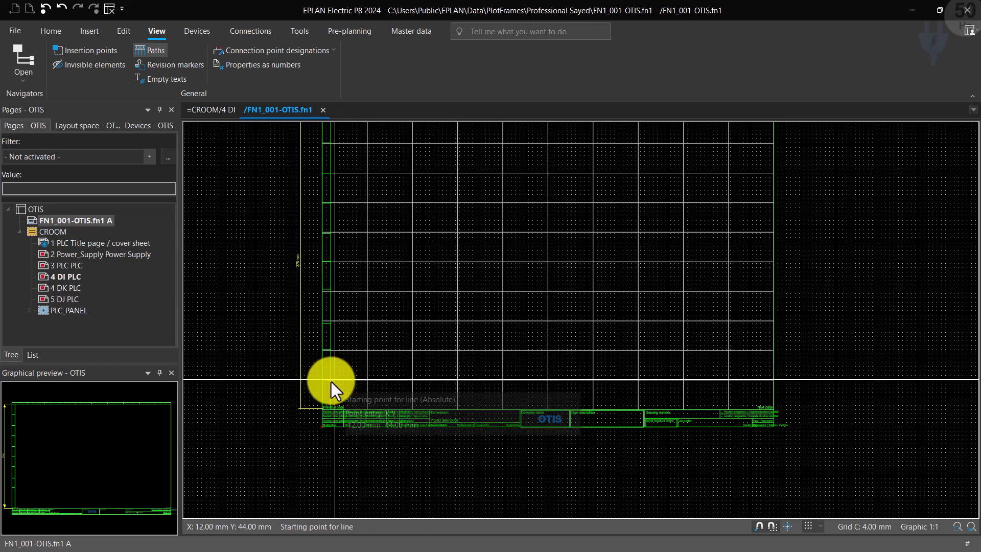
click(329, 380)
click(323, 381)
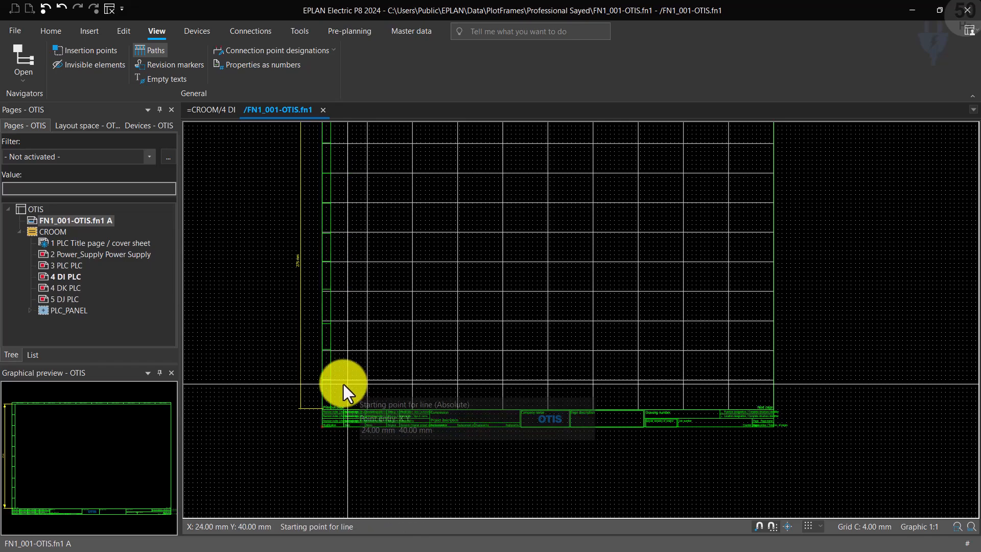
key(Escape)
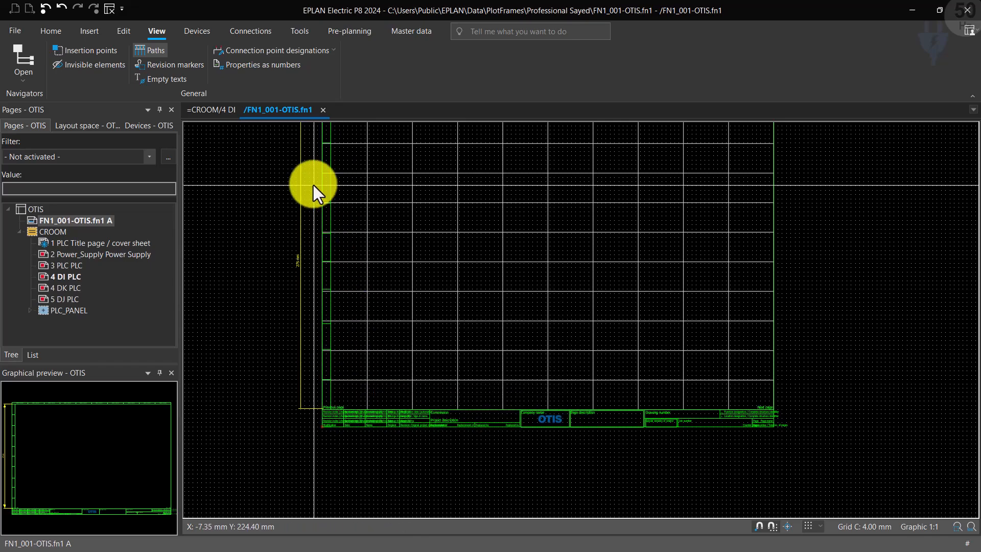
Step: Hide the path grid and check the divider lines of the row designation column
scroll(373, 333, down, 1)
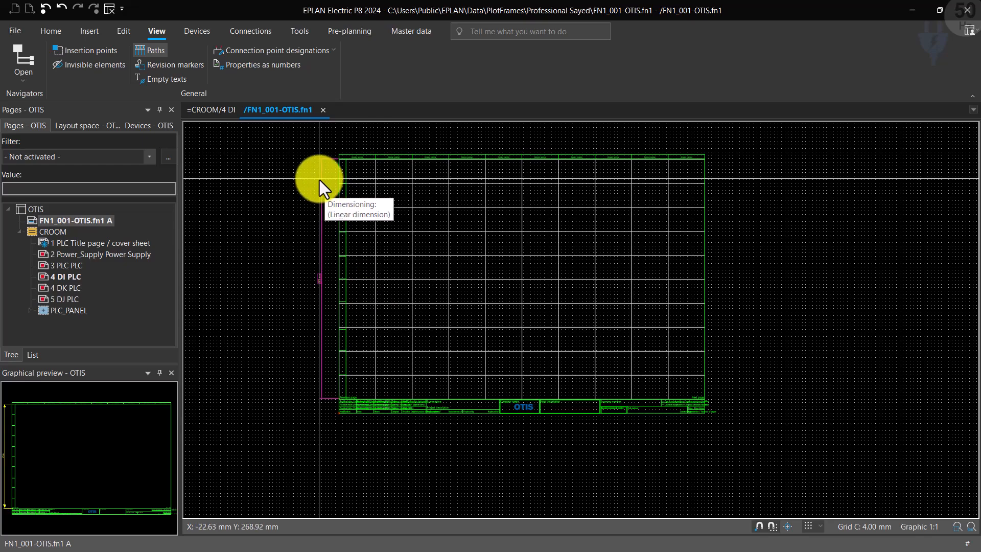
scroll(300, 153, up, 3)
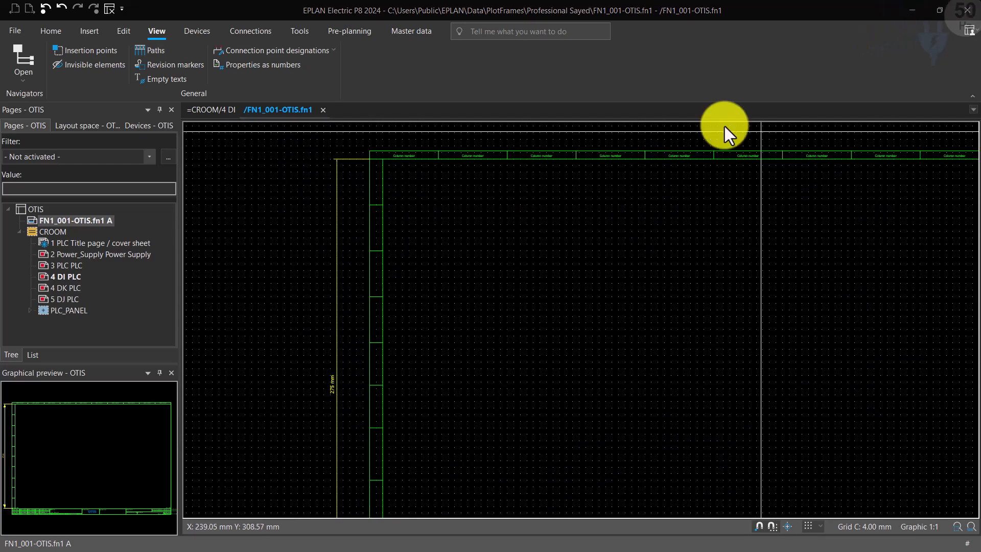
scroll(281, 238, down, 1)
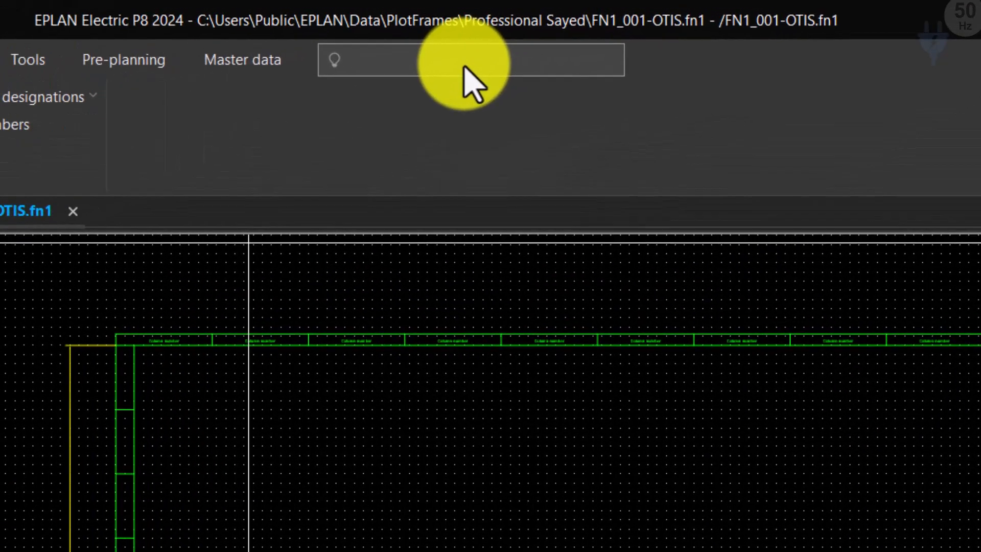
Step: Find the insert command with the search term "row text" and start the Row text special text with its default format
text(row text)
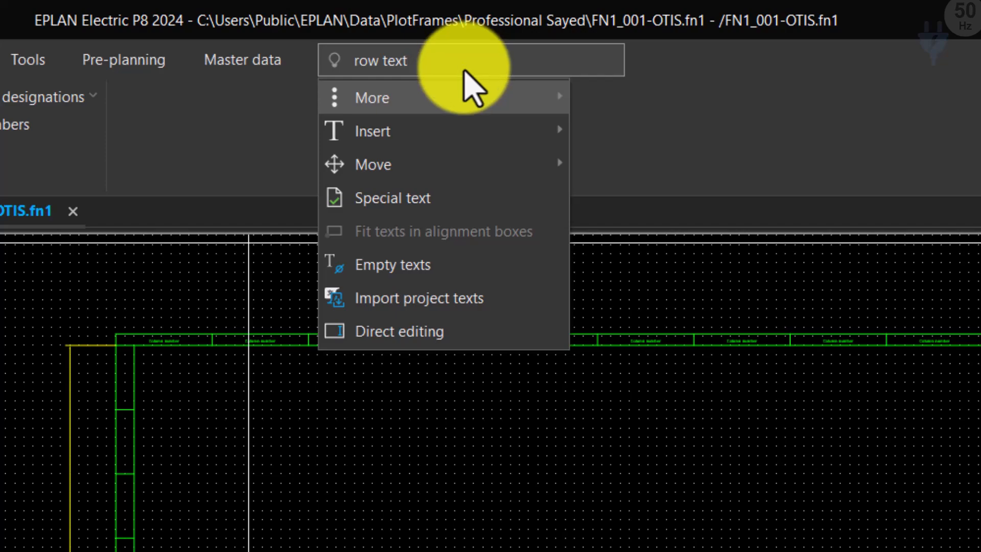
mouse_move(557, 101)
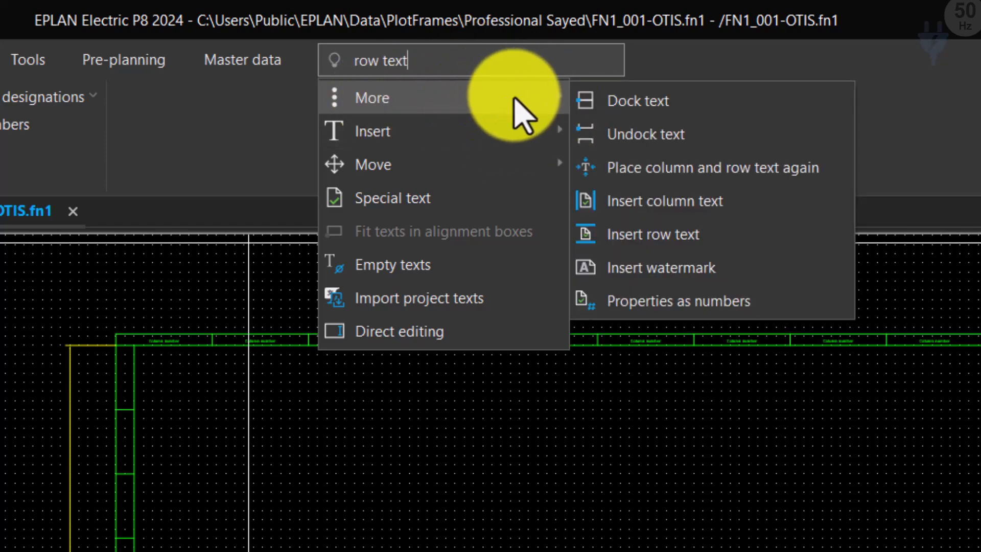
click(685, 236)
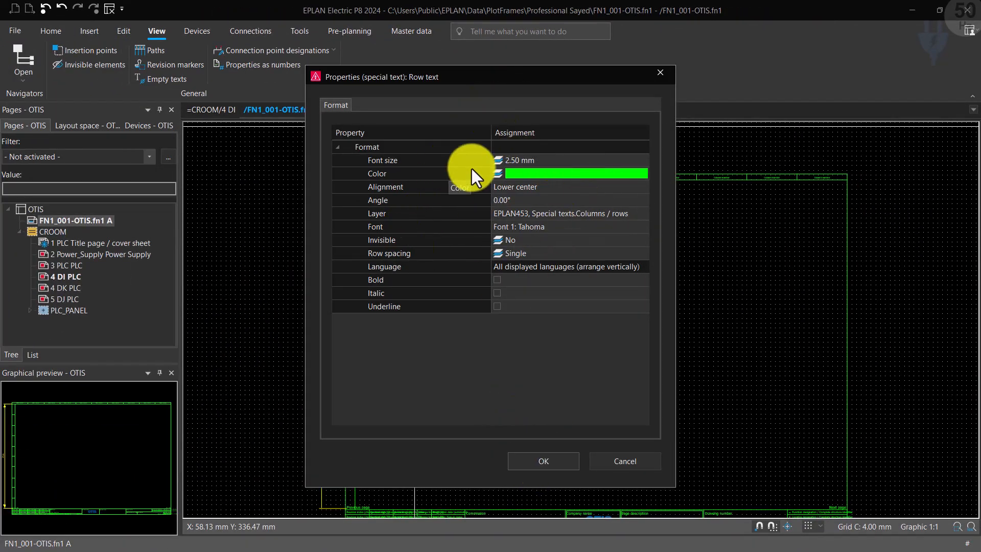
click(543, 461)
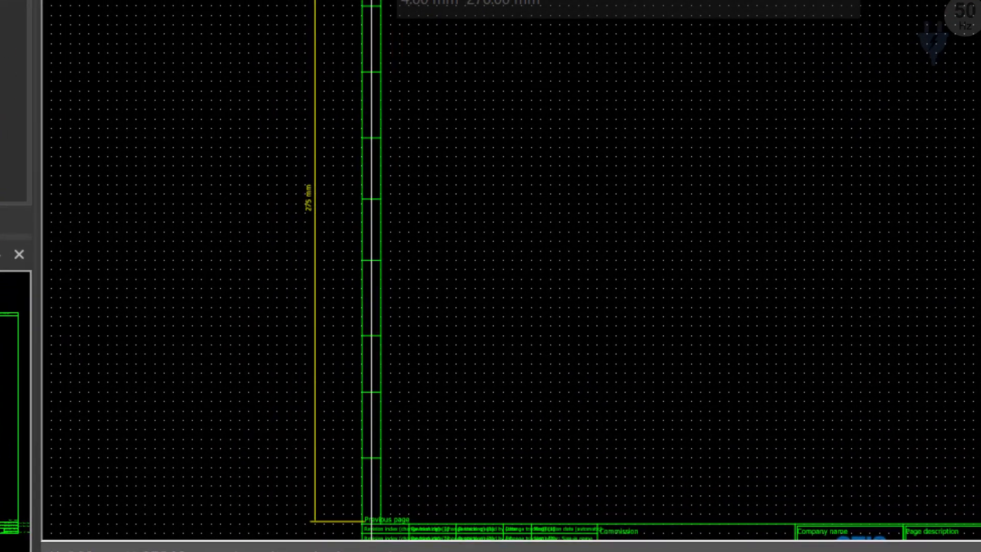
Step: Place the row text in each of the ten cells of the row designation column, about 4 mm from the frame's left edge
click(372, 45)
click(372, 109)
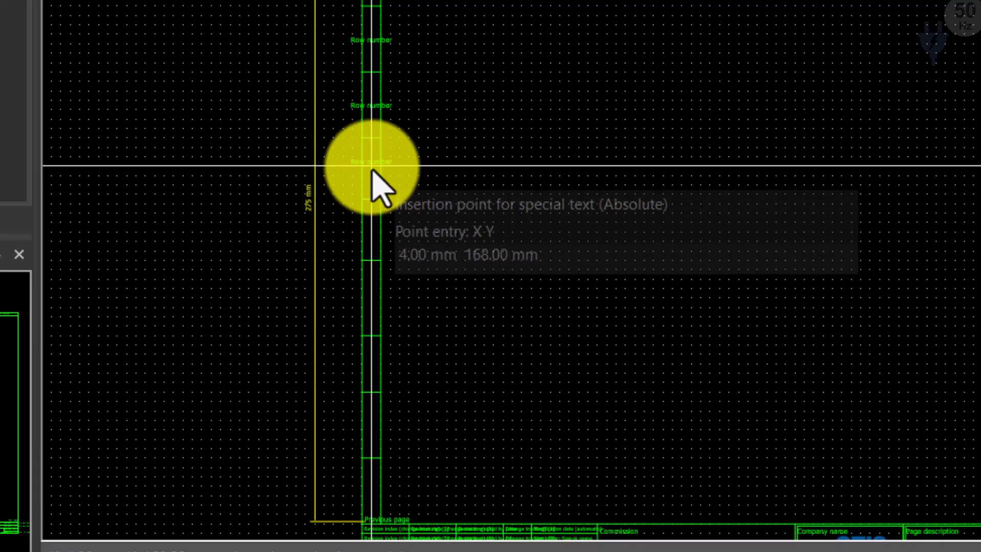
click(371, 176)
click(372, 233)
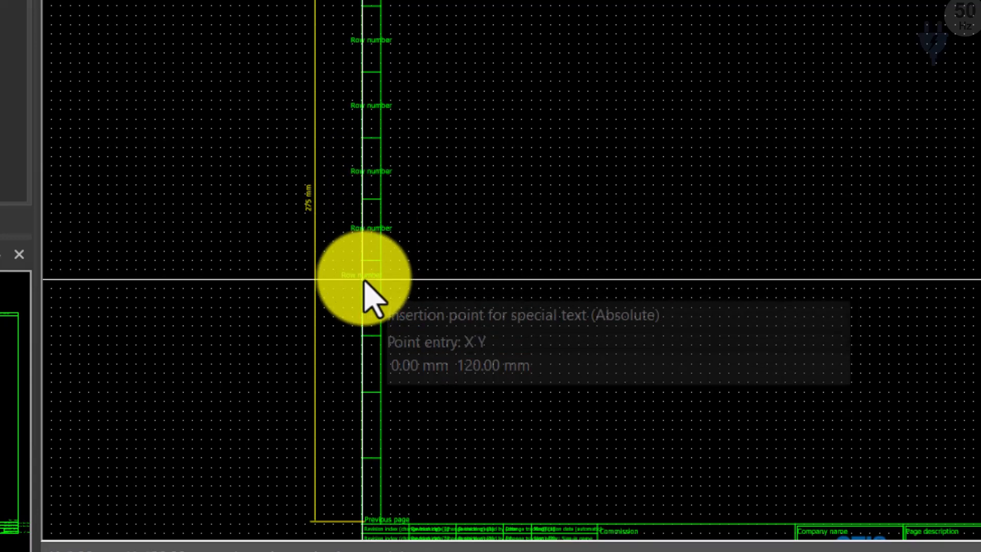
click(373, 297)
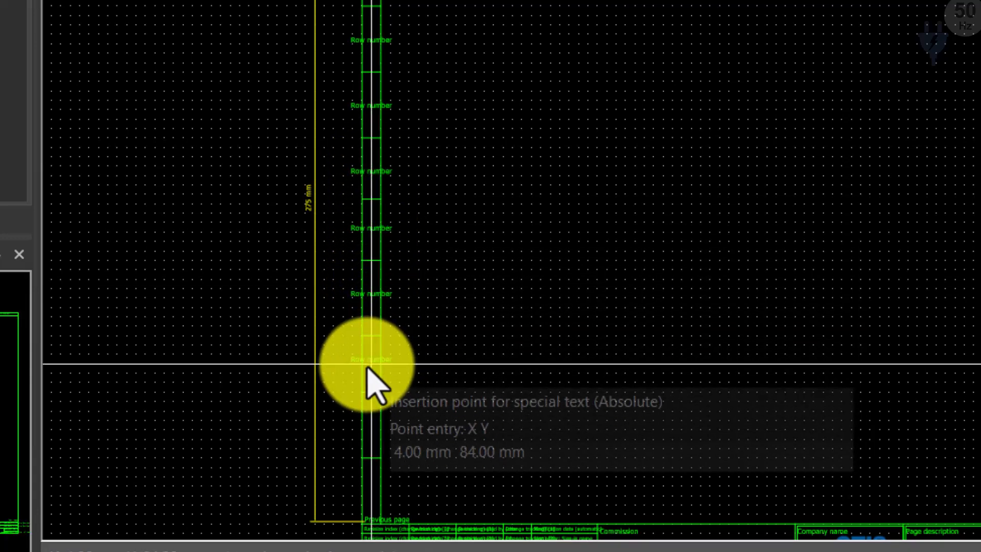
click(372, 363)
click(372, 429)
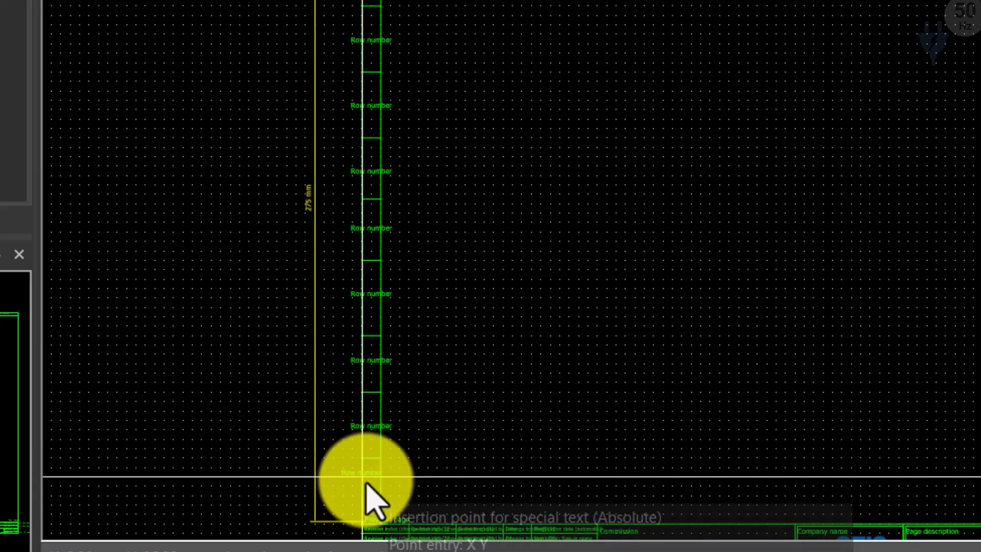
click(371, 491)
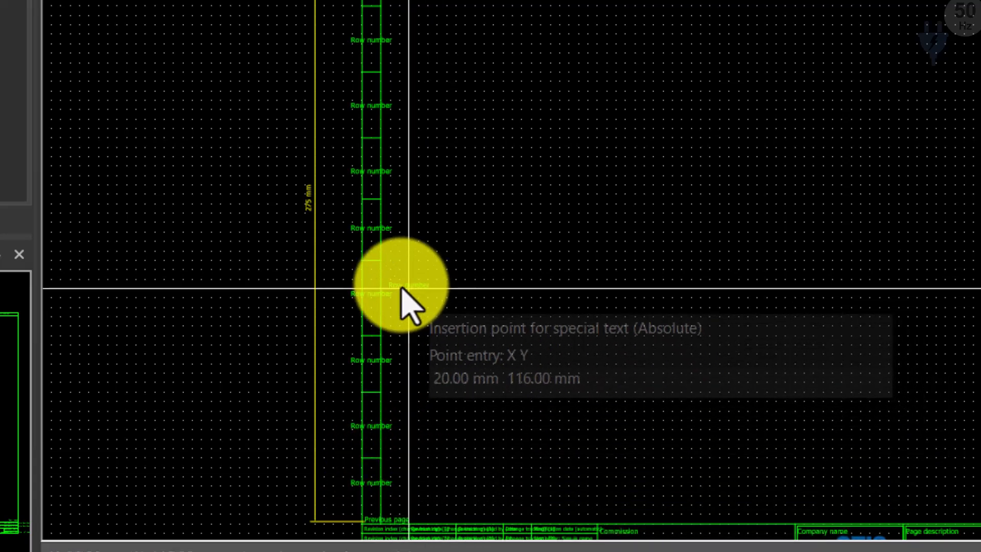
key(Escape)
scroll(351, 181, up, 2)
scroll(328, 170, up, 3)
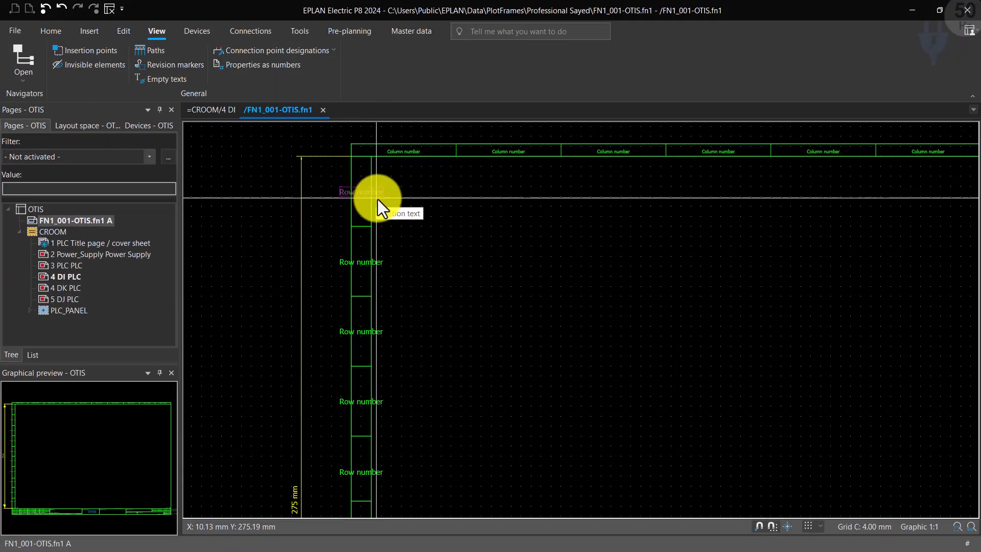
scroll(322, 190, down, 3)
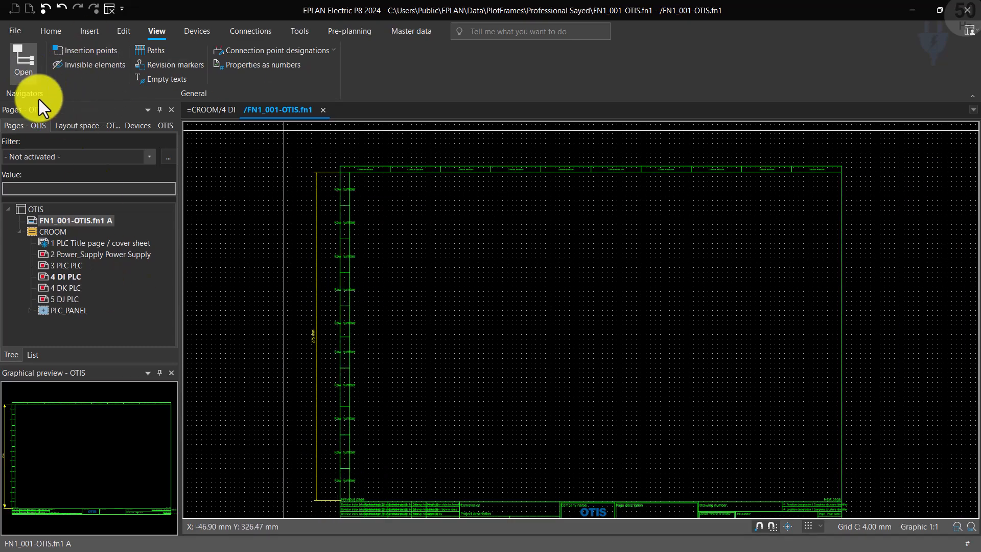
Step: Open the properties of plot frame FN1_001-OTIS and examine the row heights, the row numbering format and the additional selectable properties
right_click(88, 224)
click(123, 472)
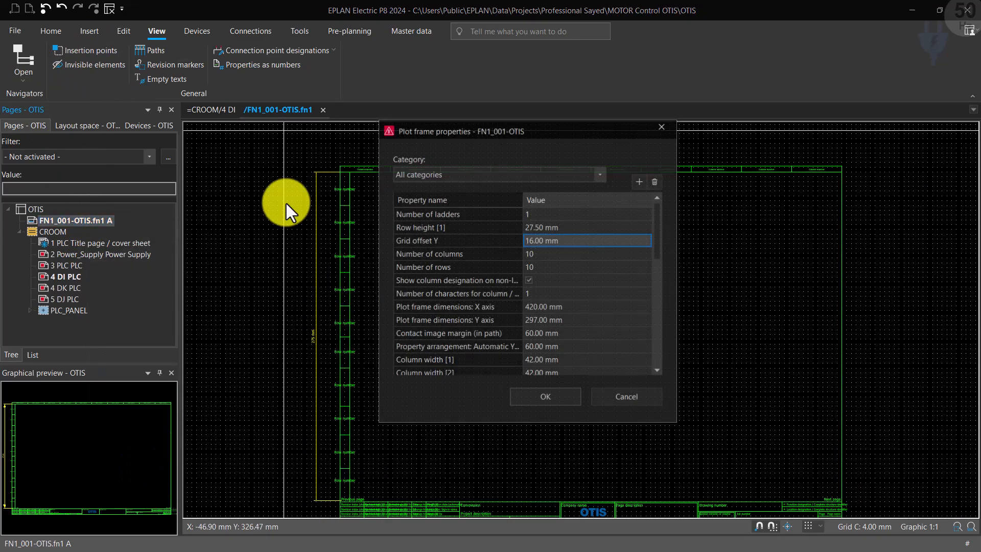
scroll(526, 242, down, 10)
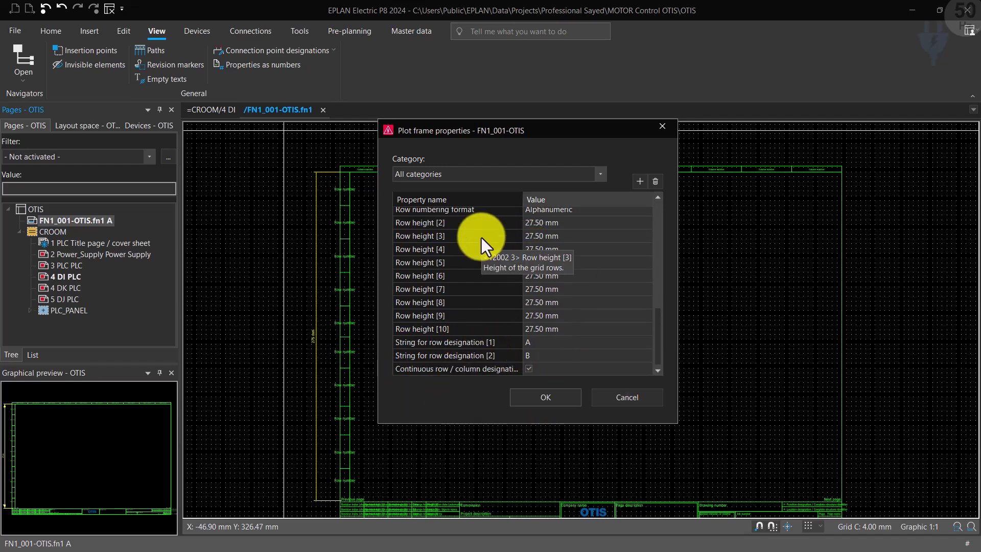
scroll(513, 260, up, 2)
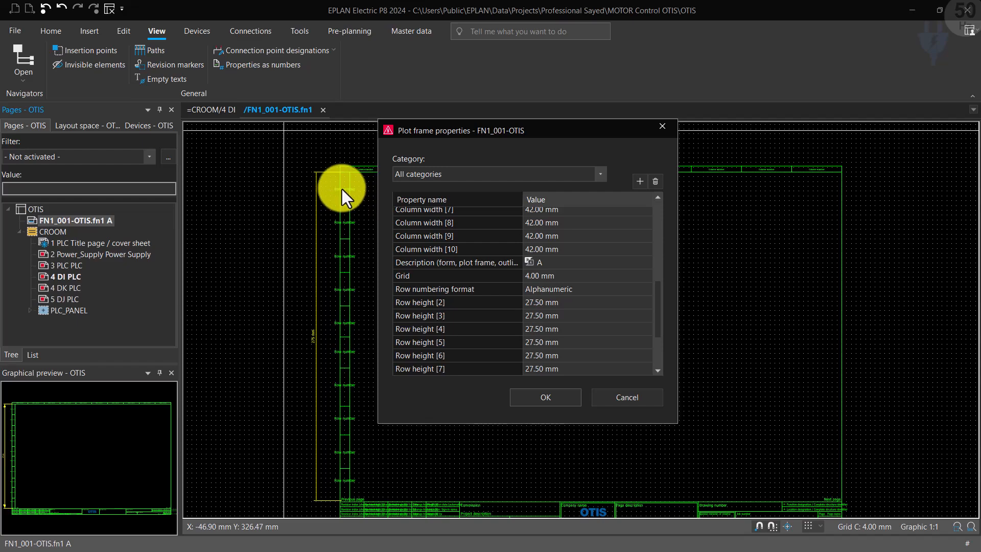
click(483, 289)
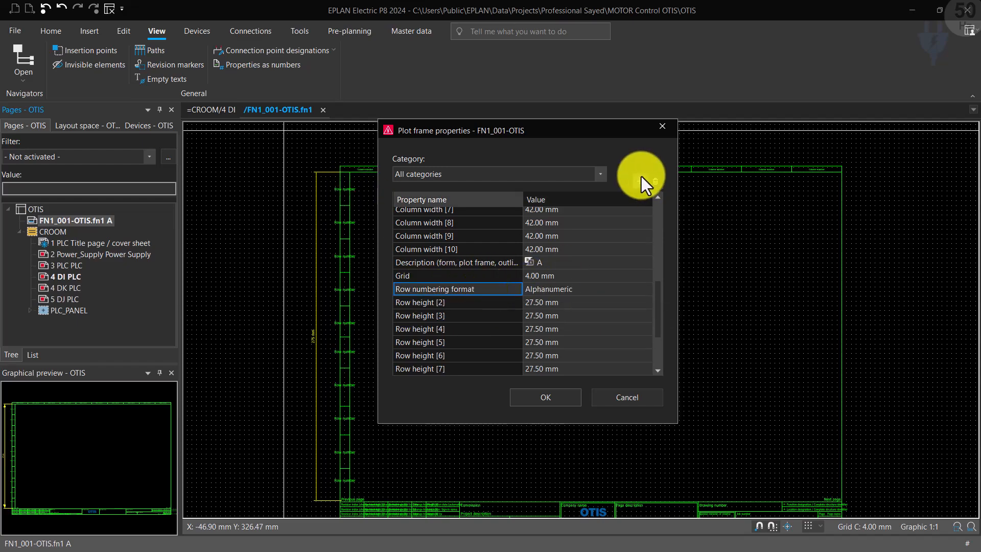
click(638, 182)
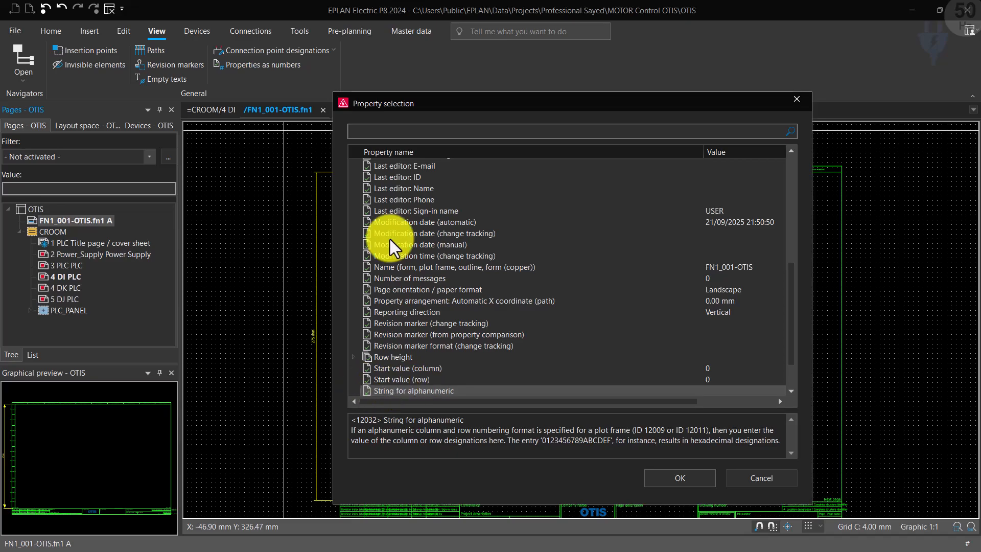
click(797, 99)
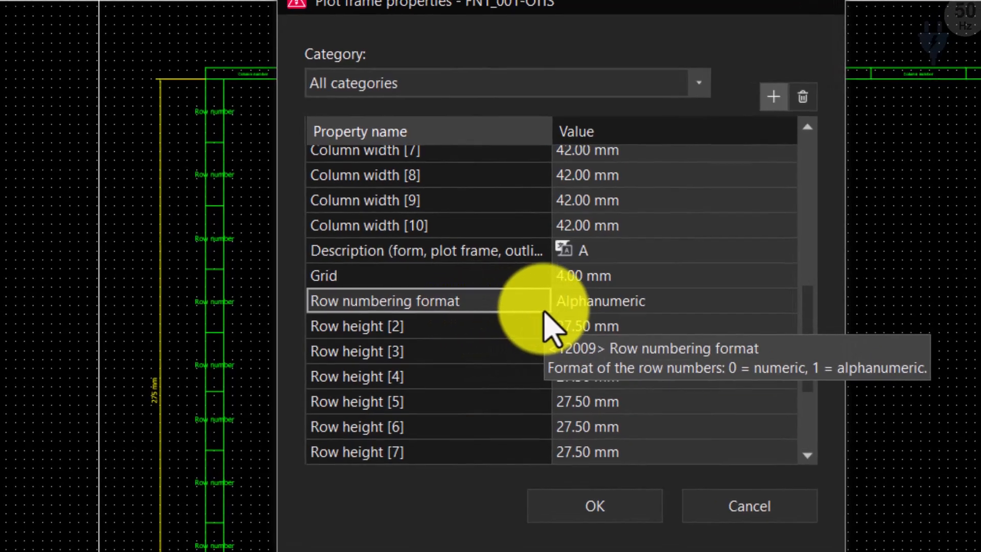
Step: Review the plot frame's row numbering format value and the two strings for row designation, and accept the properties
click(639, 302)
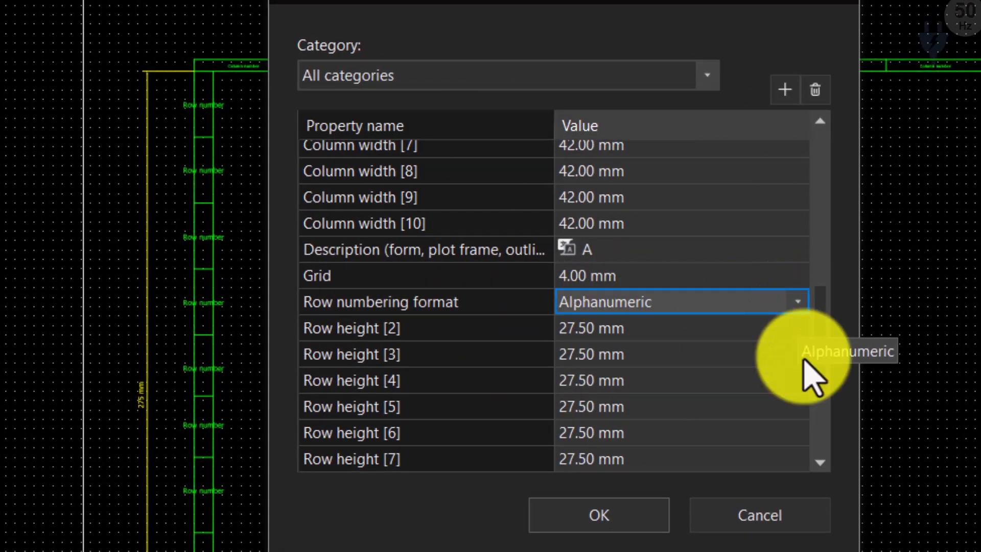
scroll(828, 399, down, 2)
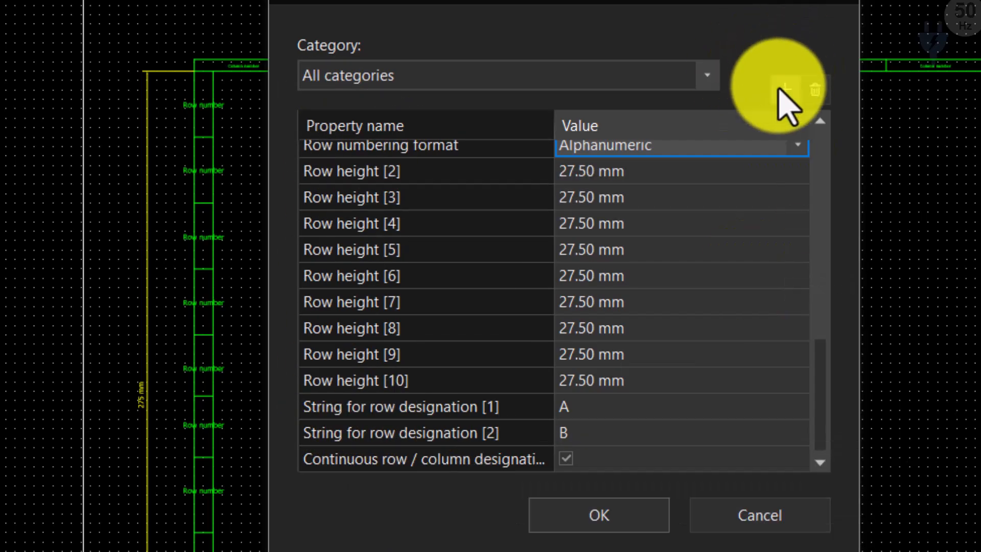
click(782, 89)
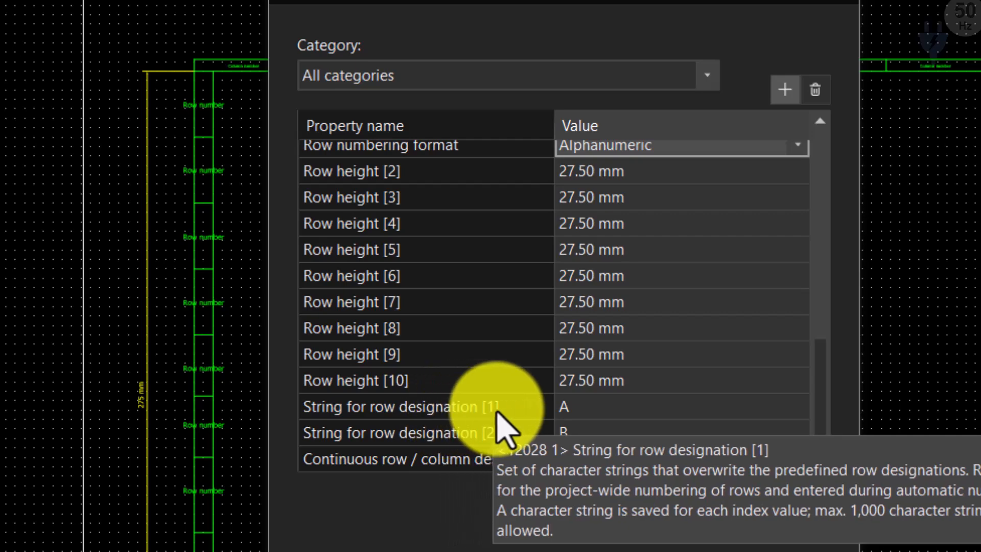
click(568, 408)
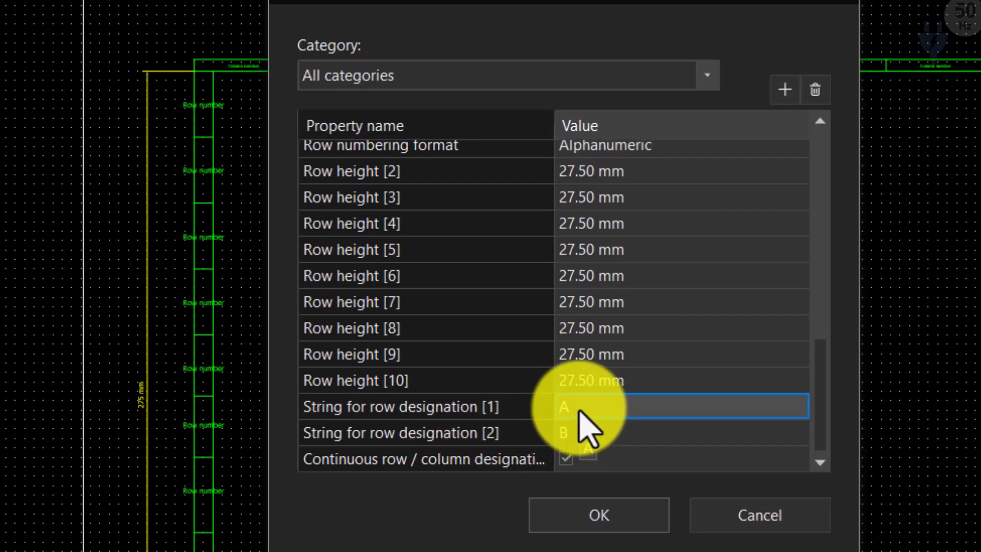
click(327, 434)
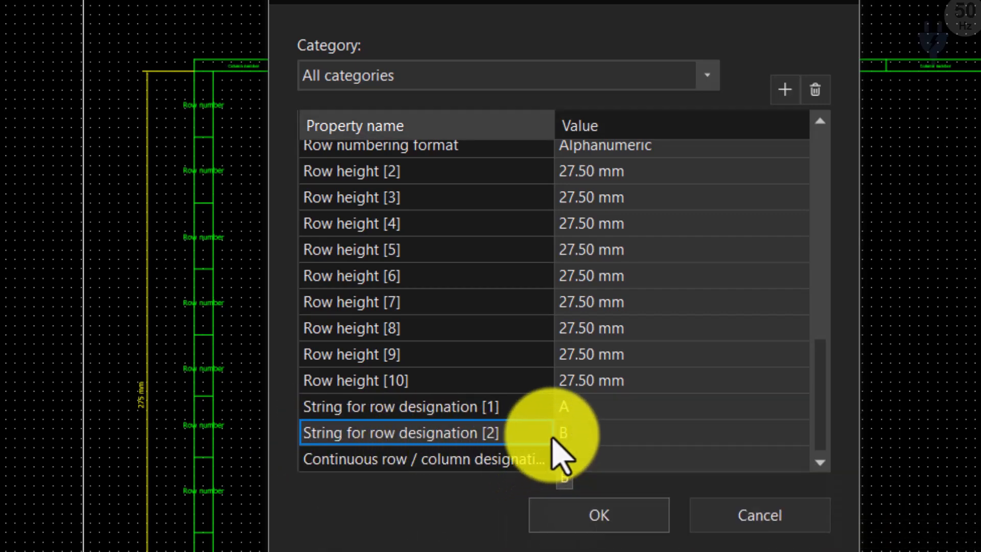
click(577, 432)
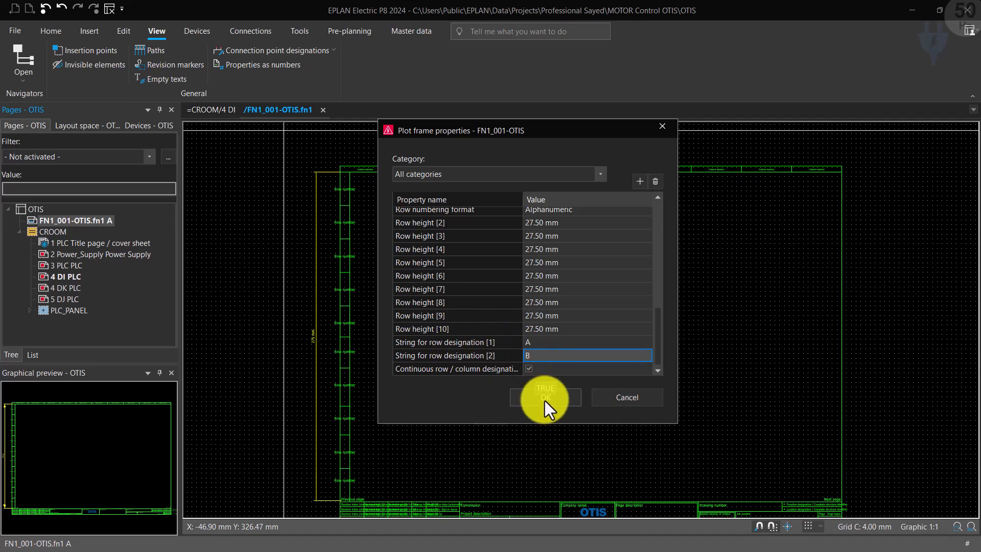
scroll(483, 213, up, 4)
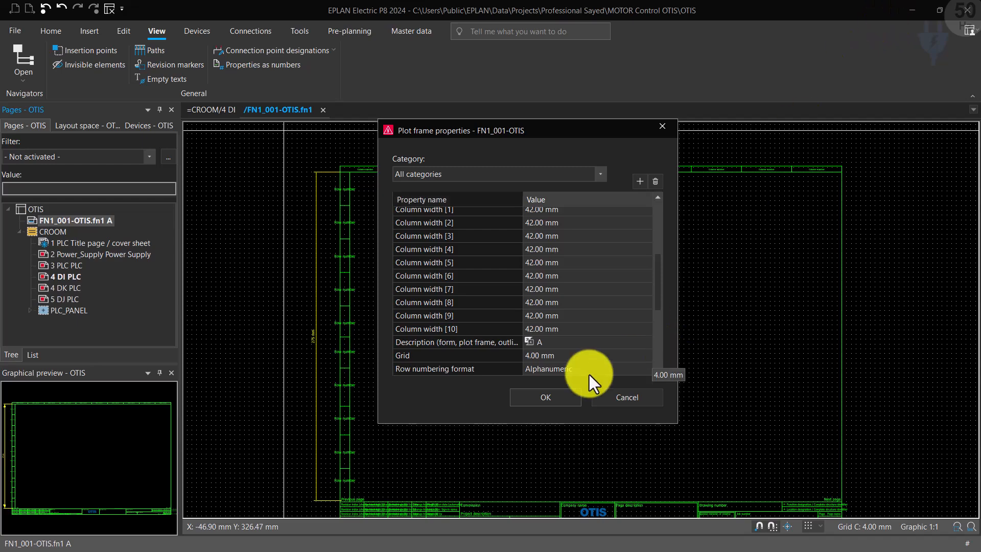
click(553, 399)
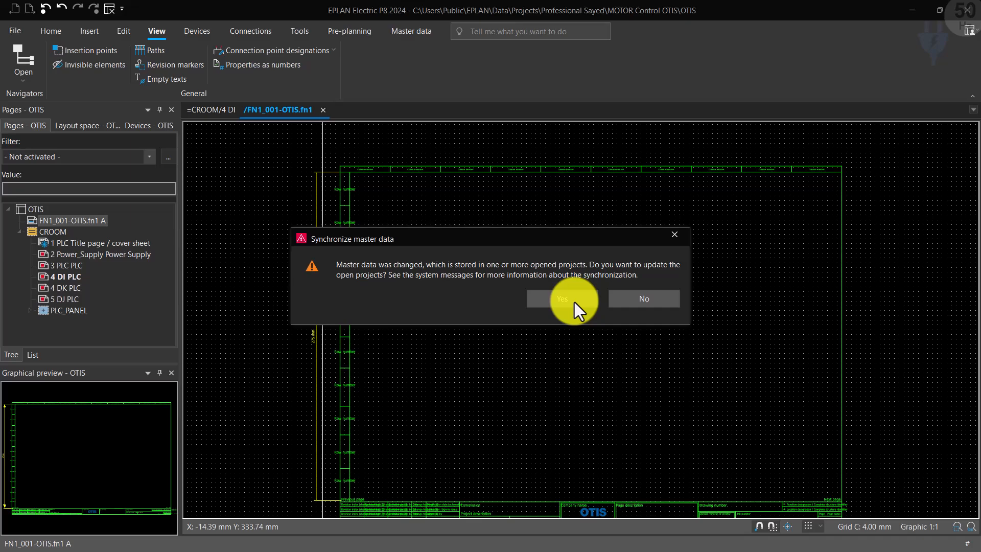
Step: Synchronize the changed plot frame master data into the open project and check the row designations on page 4 DI
click(563, 299)
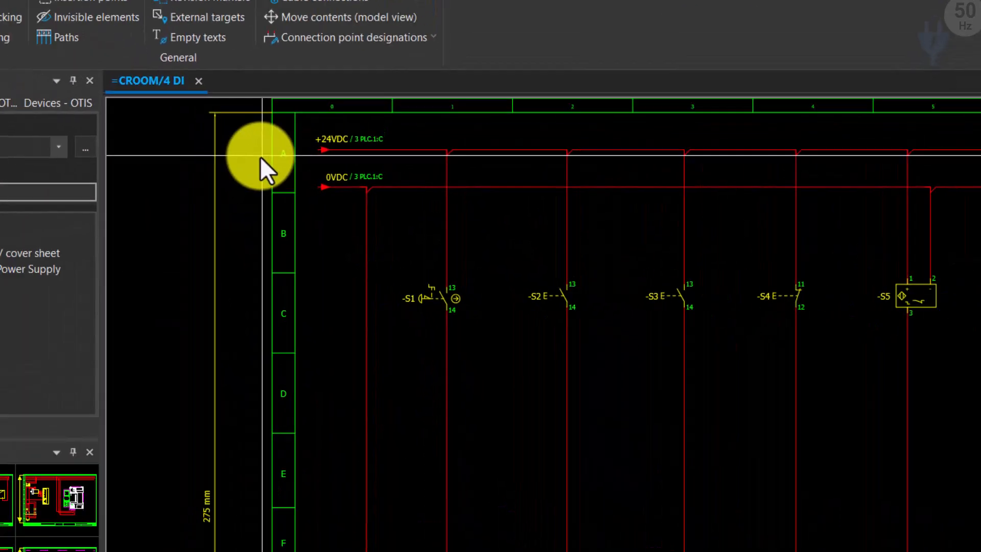
scroll(263, 163, up, 1)
scroll(265, 165, down, 3)
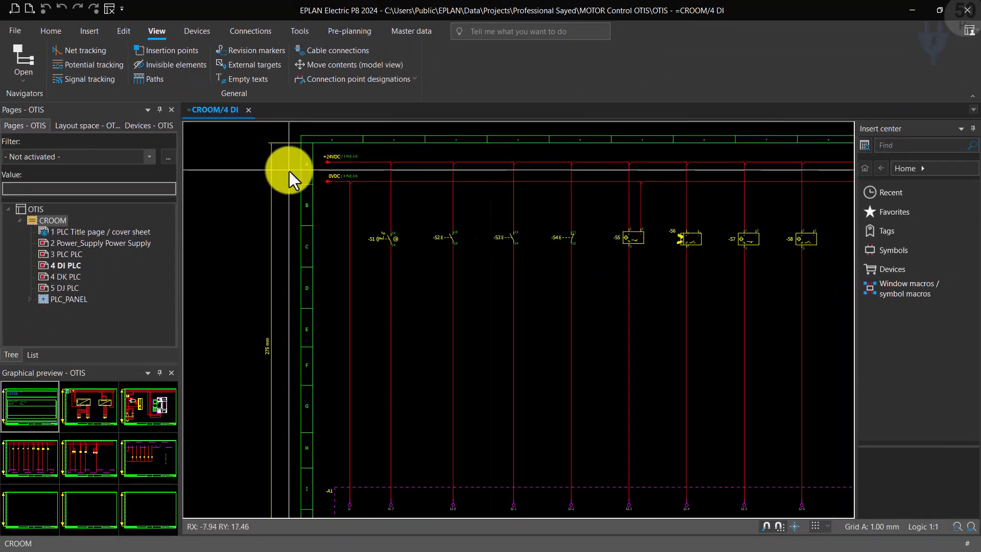
Step: Check which plot frame is assigned in the page properties of schematic page 3 PLC
click(68, 244)
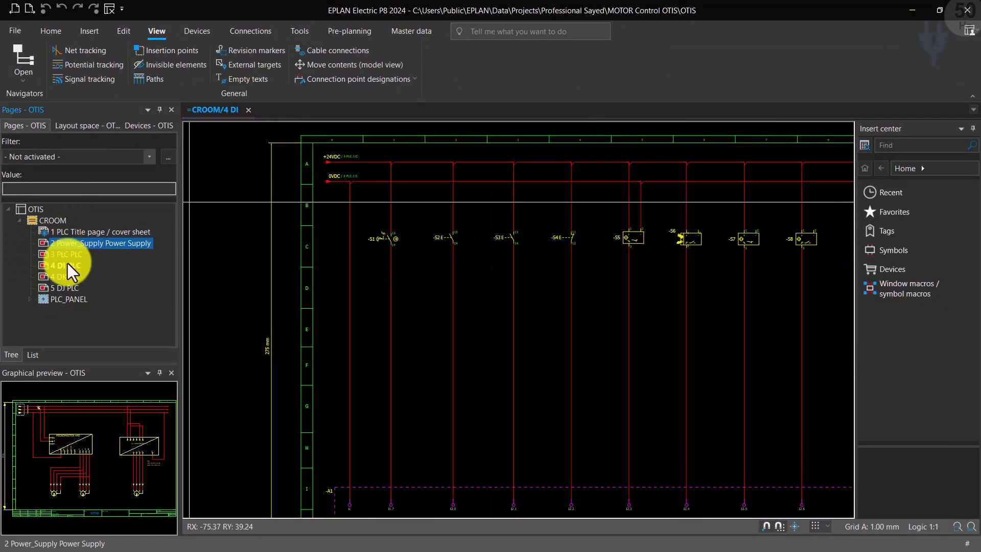
click(68, 257)
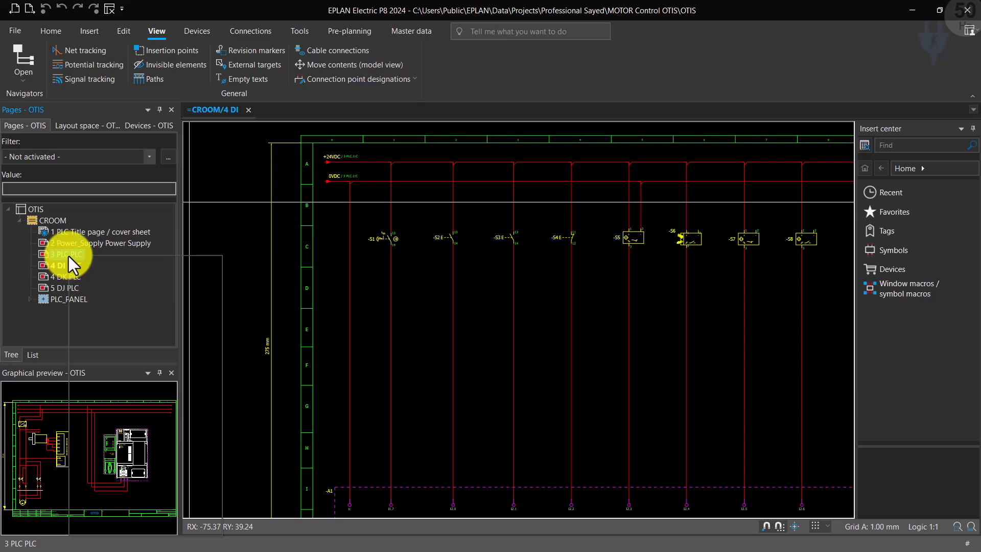
right_click(68, 255)
click(114, 507)
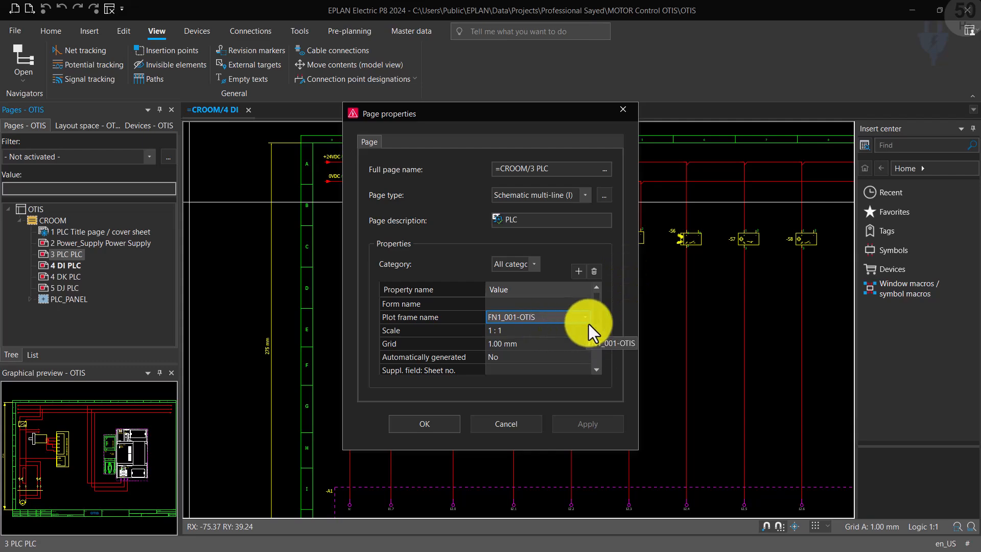
click(434, 428)
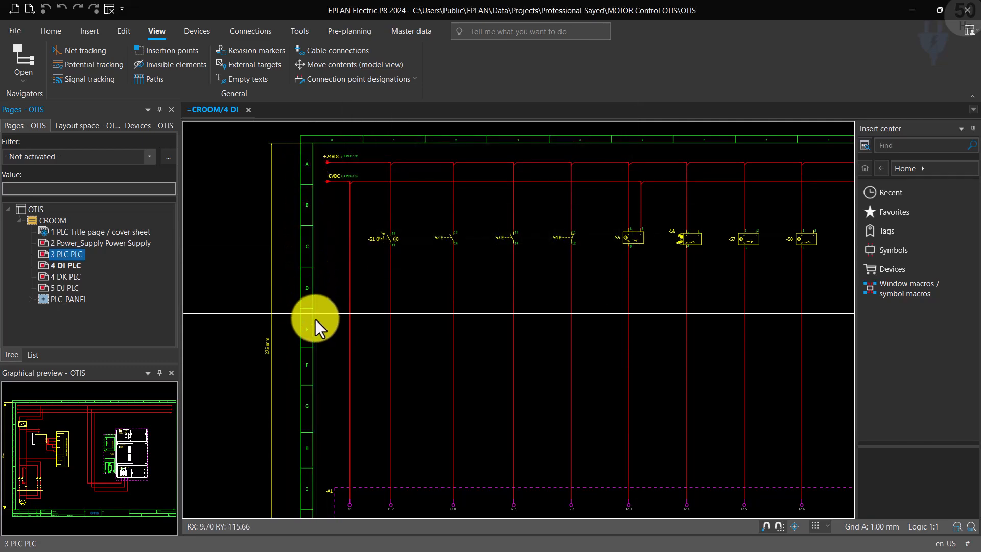